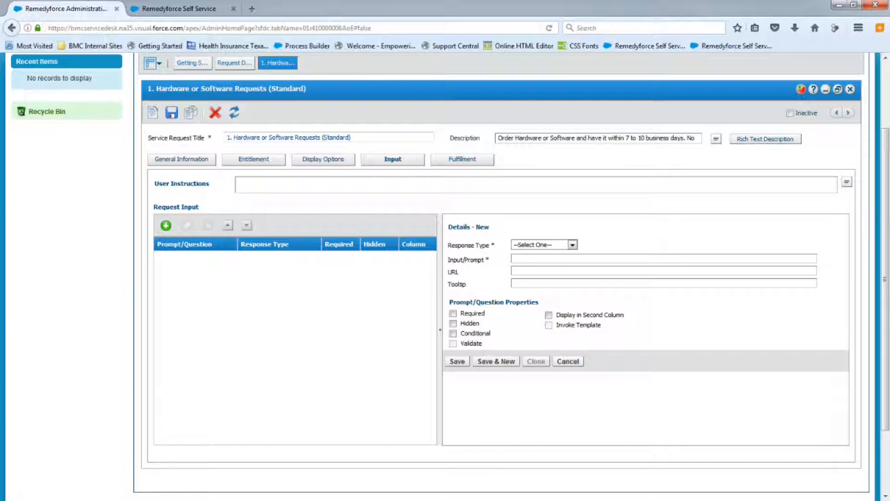
Switch to the Service Request Workbook and review the first prompt questions and their field types.
{"action": "left_click_drag", "start_coordinate": [889, 107], "coordinate": [433, 66]}
{"action": "double_click", "coordinate": [433, 67]}
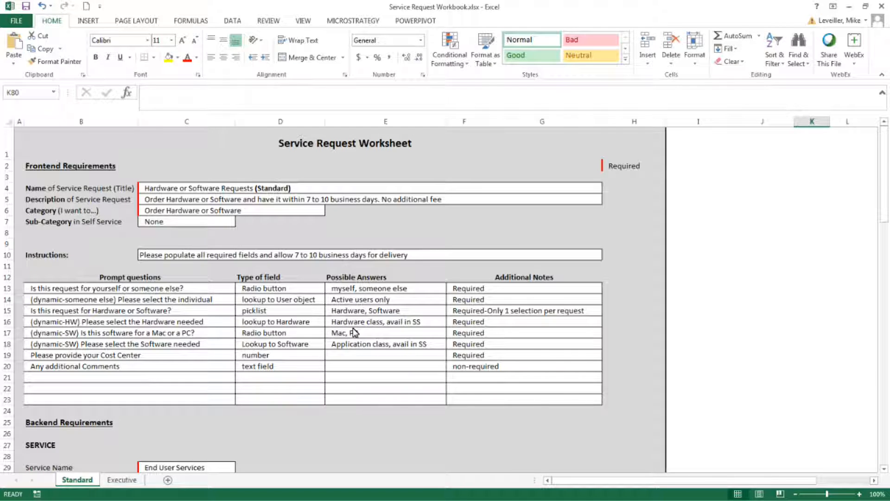
{"action": "left_click", "coordinate": [152, 292]}
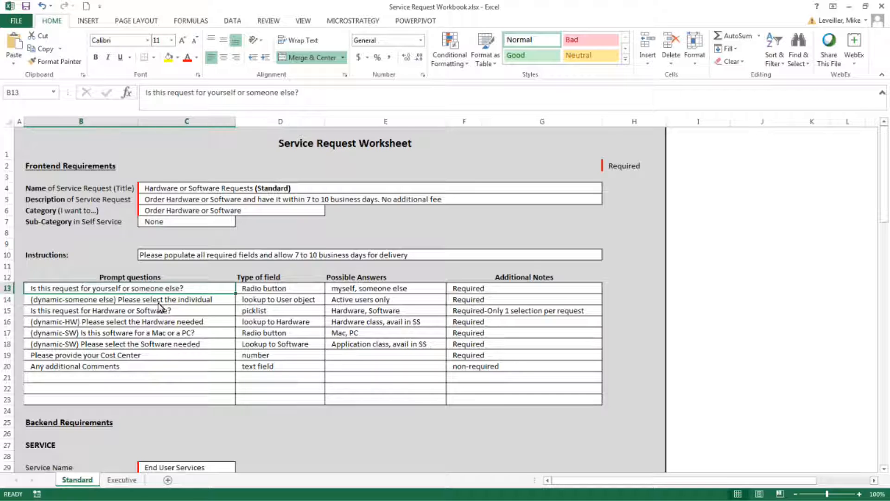
{"action": "left_click", "coordinate": [160, 302]}
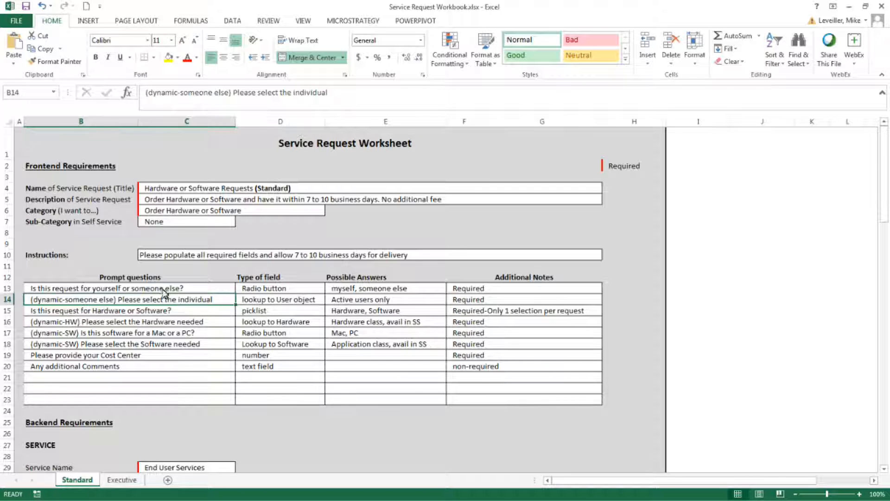
{"action": "key", "text": "Up"}
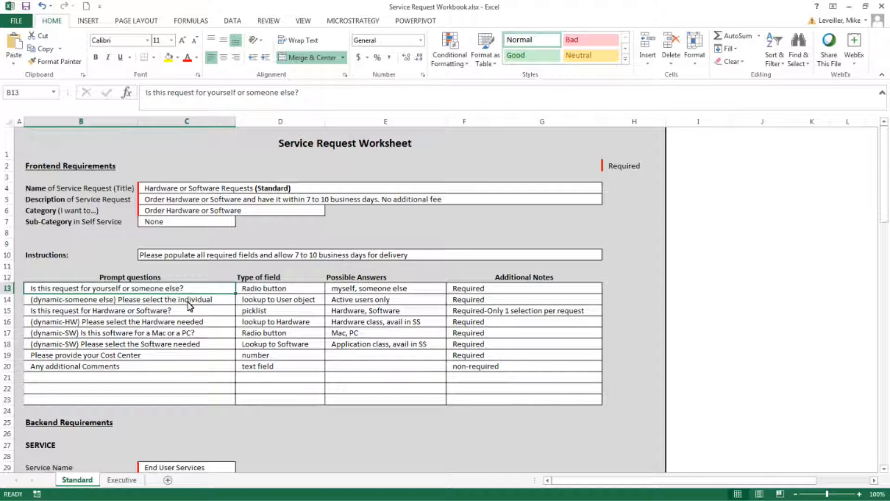
{"action": "left_click", "coordinate": [141, 301]}
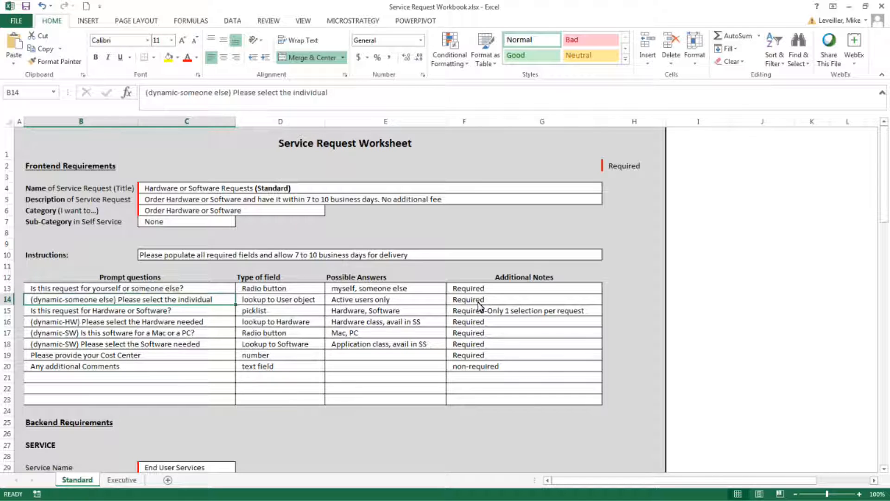
{"action": "key", "text": "Down"}
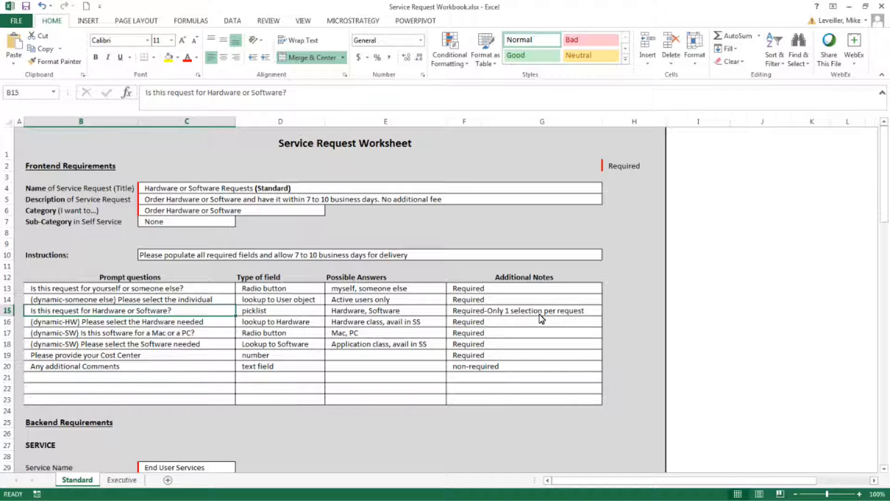
Review the hardware, software and cost center question rows with their field types, answers and notes.
{"action": "left_click", "coordinate": [118, 325]}
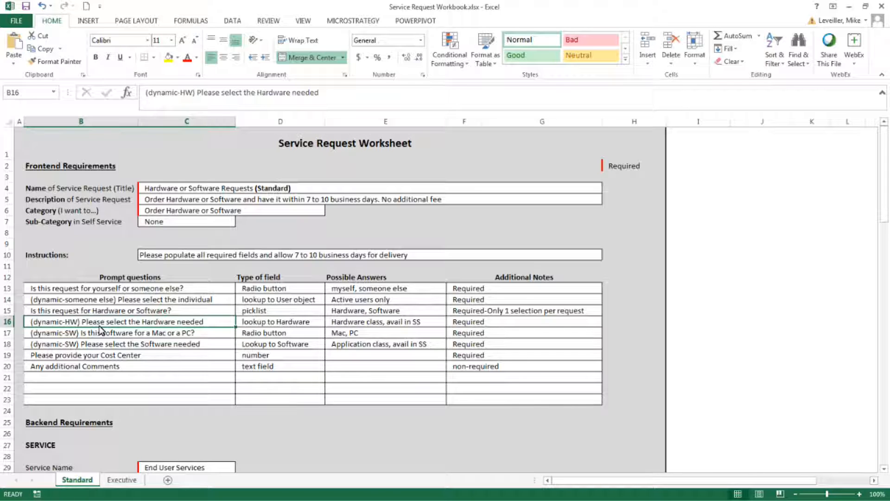
{"action": "left_click", "coordinate": [300, 327]}
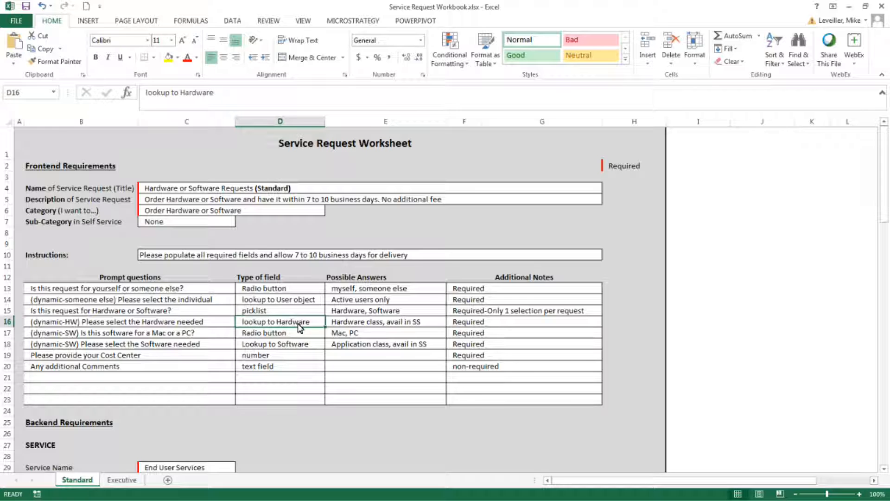
{"action": "left_click", "coordinate": [334, 325]}
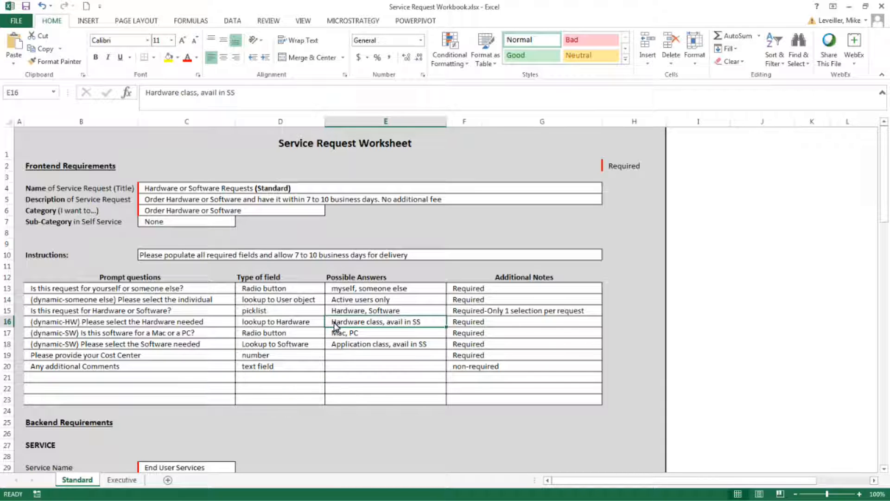
{"action": "left_click", "coordinate": [466, 325]}
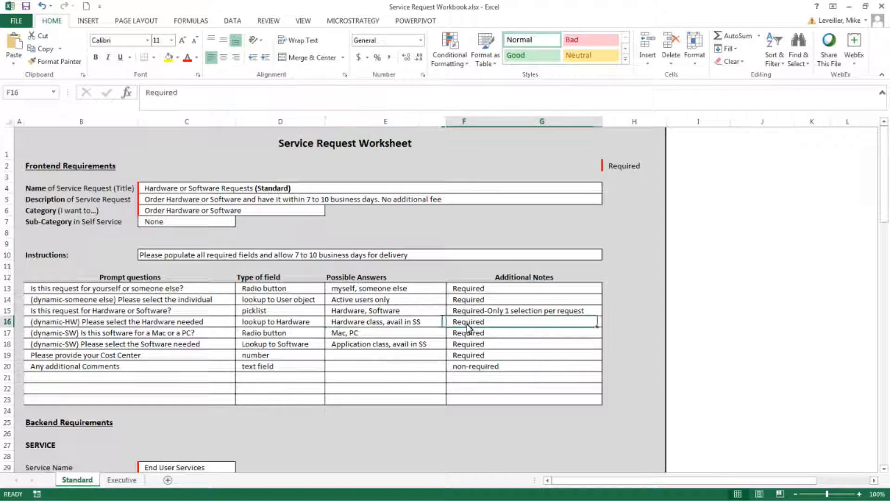
{"action": "left_click", "coordinate": [56, 335]}
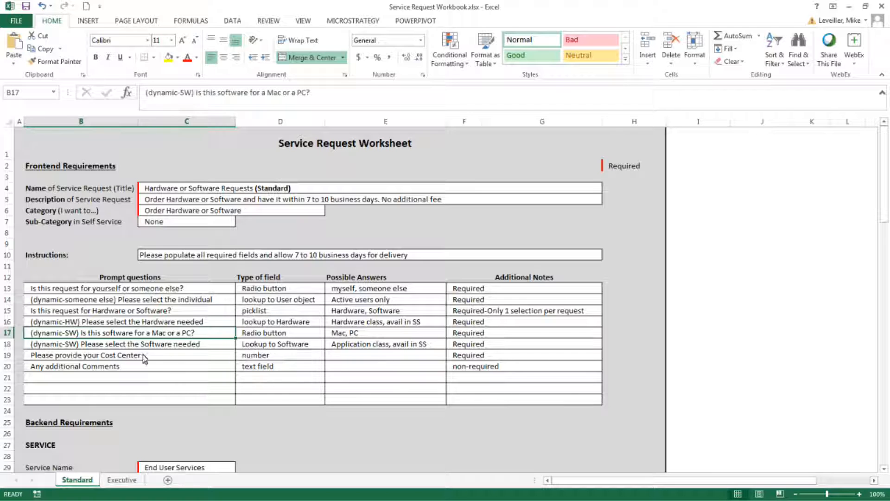
{"action": "left_click", "coordinate": [125, 359]}
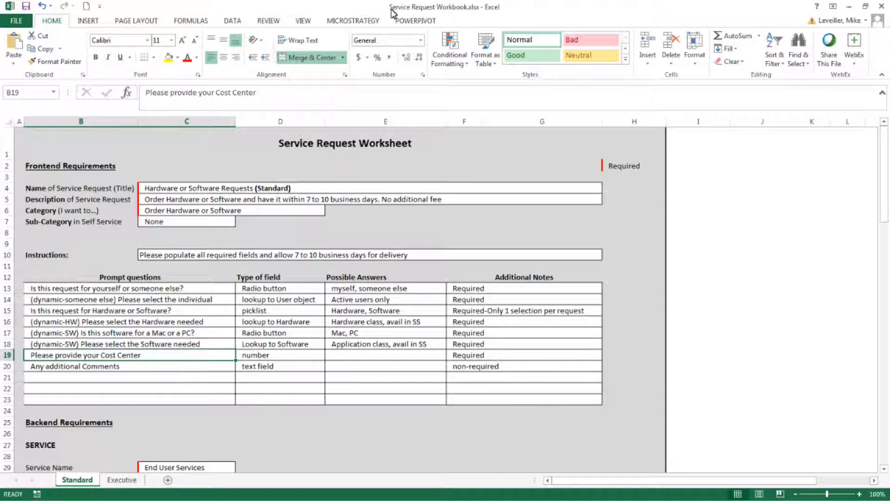
Return to the request definition and add a Radio Button input with the prompt 'Is this request for yourself or someone else?'.
{"action": "left_click_drag", "start_coordinate": [392, 10], "coordinate": [889, 34]}
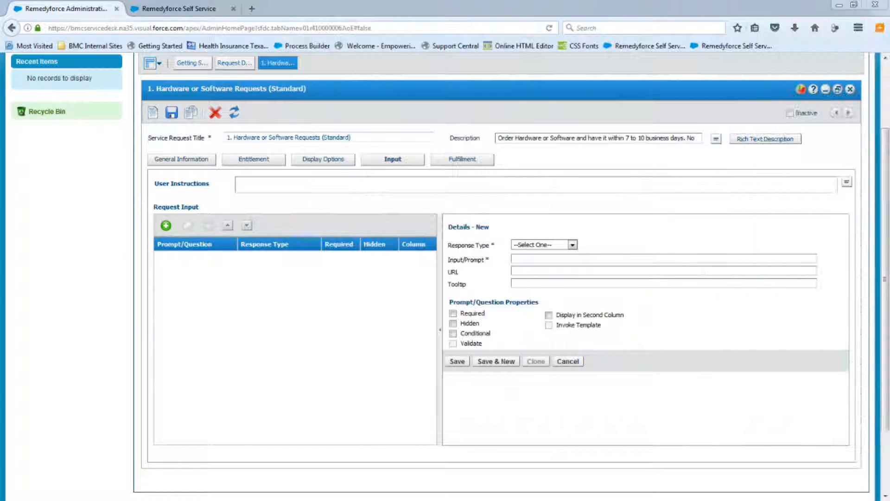
{"action": "left_click", "coordinate": [573, 245]}
{"action": "left_click", "coordinate": [540, 322]}
{"action": "left_click", "coordinate": [525, 259]}
{"action": "type", "text": "Is this request for you or someone else?"}
Add the radio button options Myself and Someone Else.
{"action": "left_click", "coordinate": [473, 394]}
{"action": "left_click", "coordinate": [476, 345]}
{"action": "type", "text": "\"Myself\",\"Myself\" \"Someone Else\",\"Someone Else\""}
{"action": "left_click", "coordinate": [477, 395]}
Mark the radio button input as Required and save it.
{"action": "left_click_drag", "start_coordinate": [846, 291], "coordinate": [848, 374]}
{"action": "left_click", "coordinate": [453, 388]}
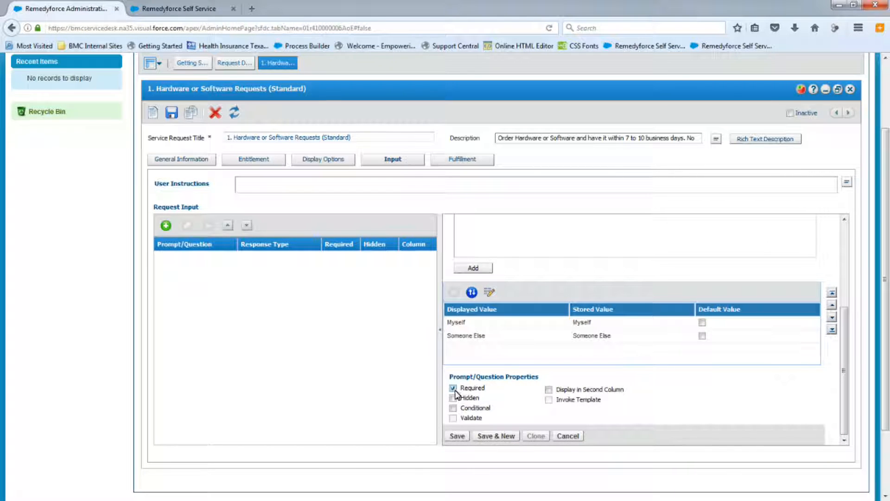
{"action": "left_click", "coordinate": [457, 435]}
{"action": "left_click", "coordinate": [445, 358]}
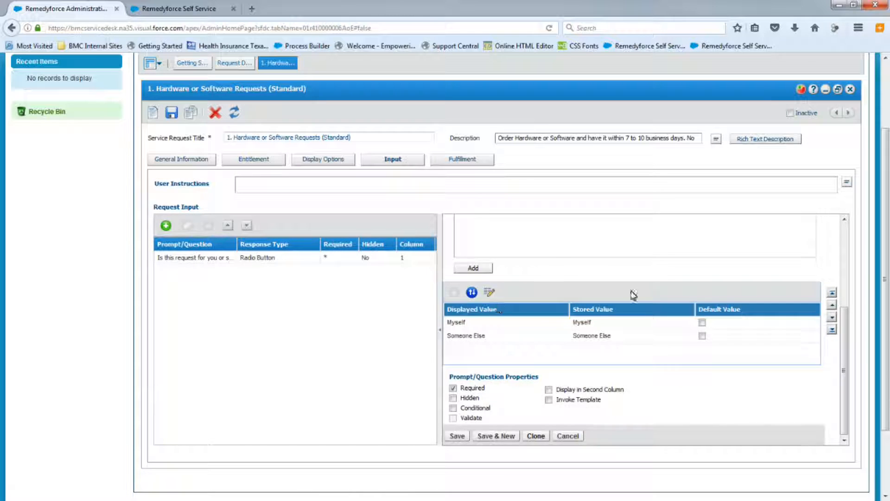
Start a new input with a Lookup response type on the User object, found by searching for user.
{"action": "left_click", "coordinate": [166, 226]}
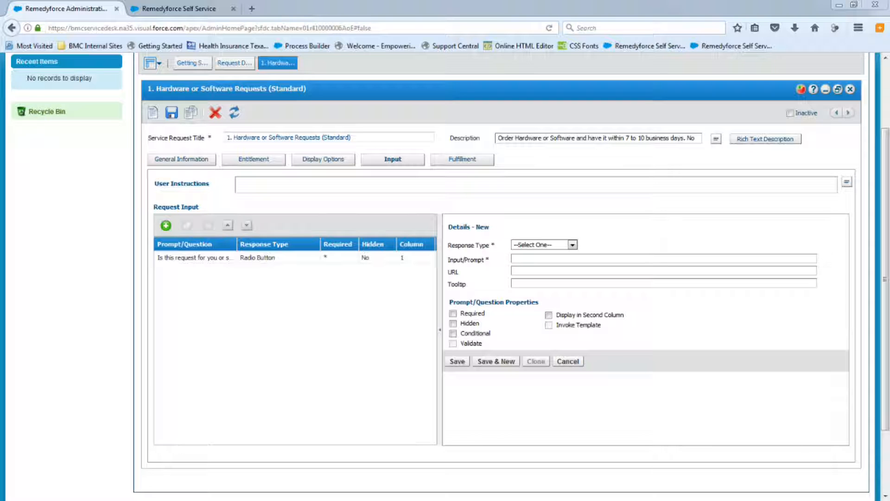
{"action": "left_click", "coordinate": [573, 245]}
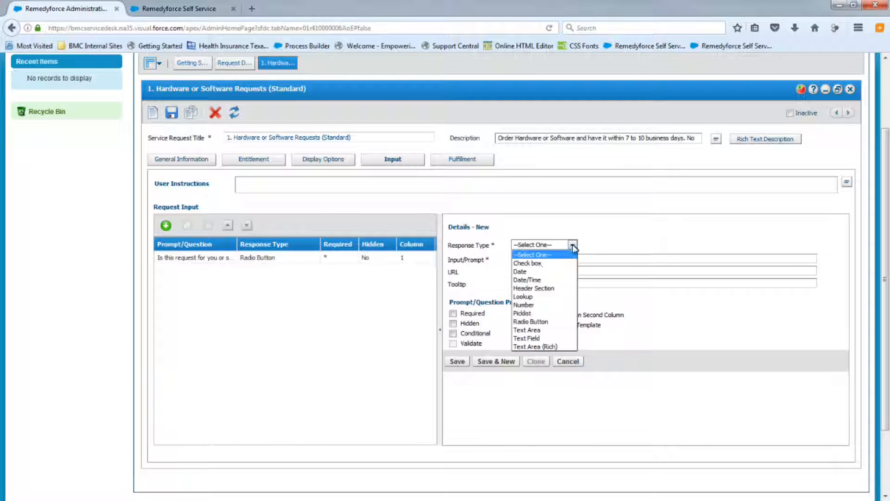
{"action": "left_click", "coordinate": [523, 296]}
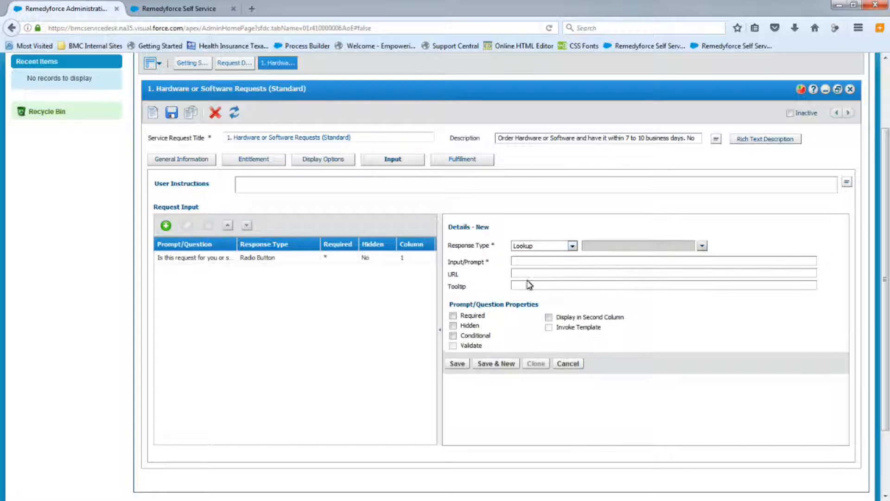
{"action": "left_click", "coordinate": [703, 246]}
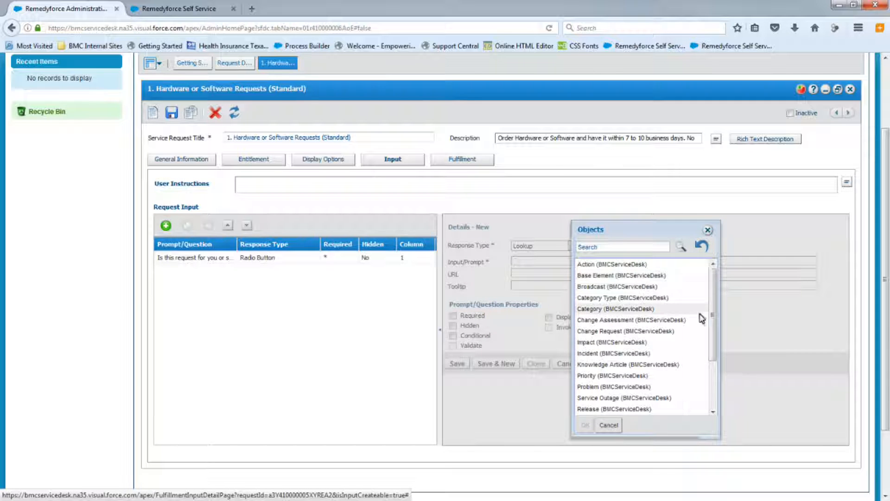
{"action": "mouse_move", "coordinate": [713, 313]}
{"action": "left_mouse_down"}
{"action": "mouse_move", "coordinate": [716, 363]}
{"action": "mouse_move", "coordinate": [710, 298]}
{"action": "left_mouse_up"}
{"action": "left_click", "coordinate": [634, 249]}
{"action": "type", "text": "user"}
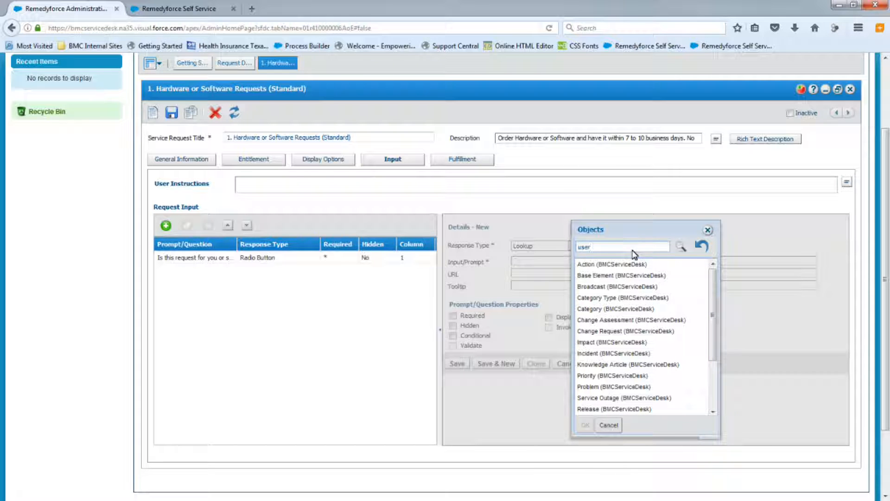
{"action": "left_click", "coordinate": [682, 247]}
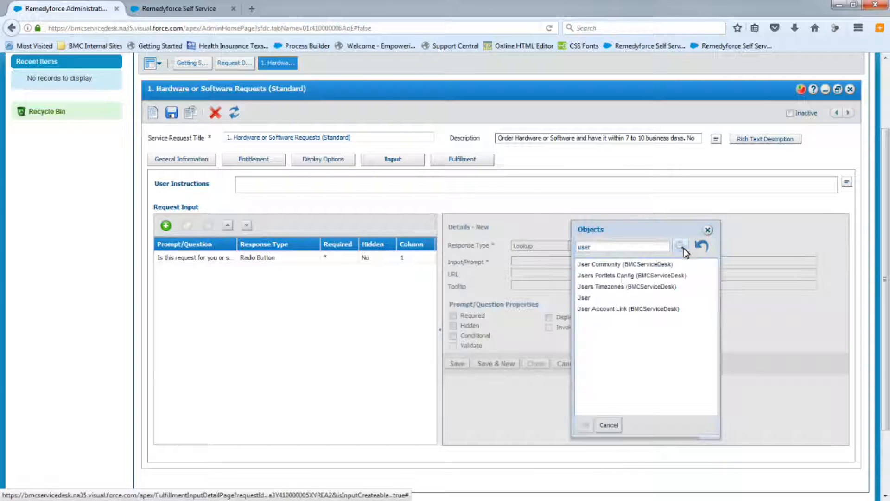
{"action": "left_click", "coordinate": [583, 297]}
{"action": "left_click", "coordinate": [585, 424]}
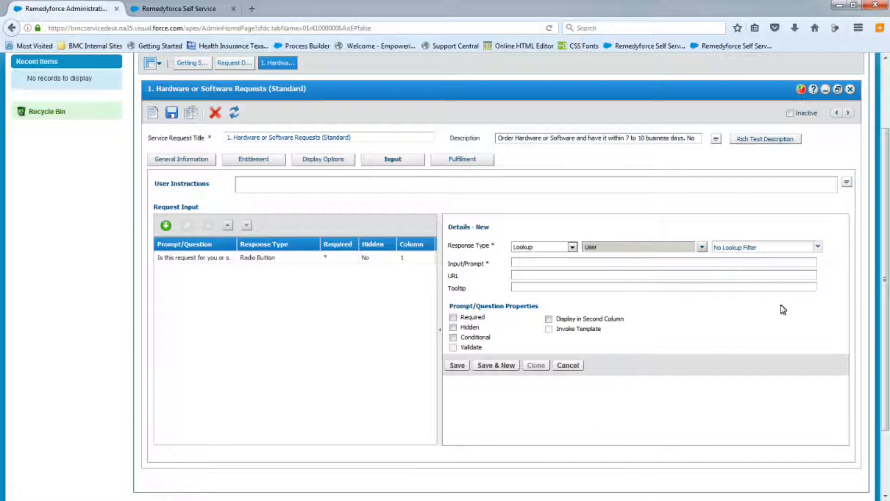
Create a new lookup filter named All Active Users.
{"action": "left_click", "coordinate": [818, 248]}
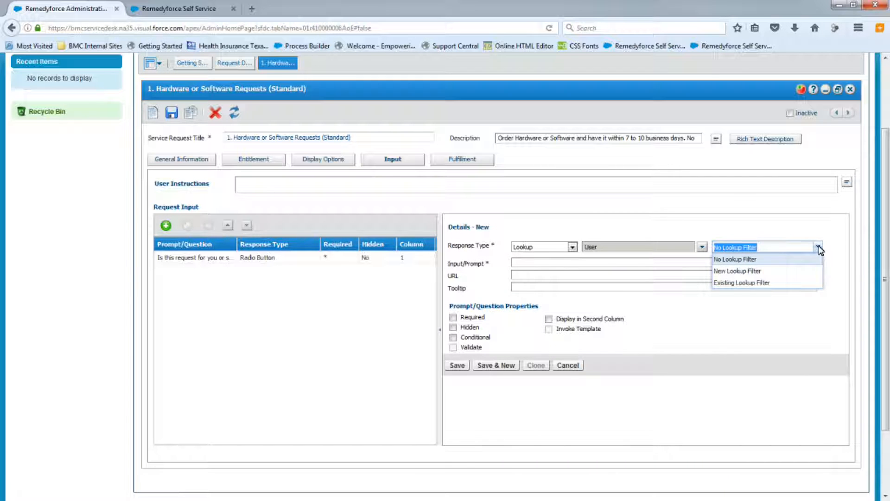
{"action": "left_click", "coordinate": [739, 273]}
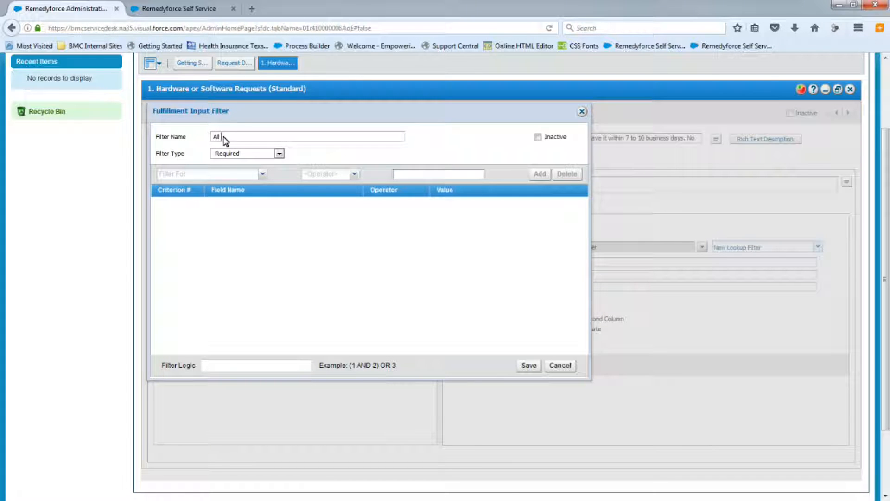
{"action": "type", "text": "sers"}
Add the filter criterion Active = True, save the filter and close its dialog.
{"action": "left_click", "coordinate": [262, 175]}
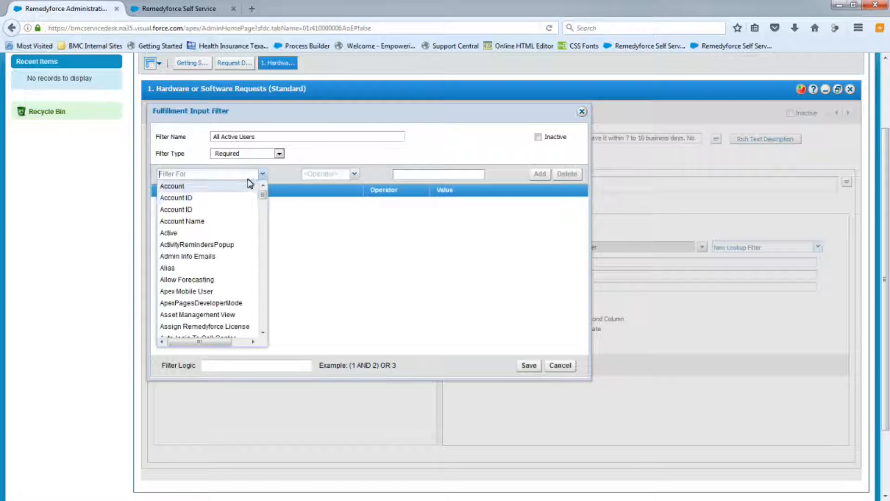
{"action": "left_click", "coordinate": [227, 230]}
{"action": "left_click", "coordinate": [343, 173]}
{"action": "left_click", "coordinate": [310, 194]}
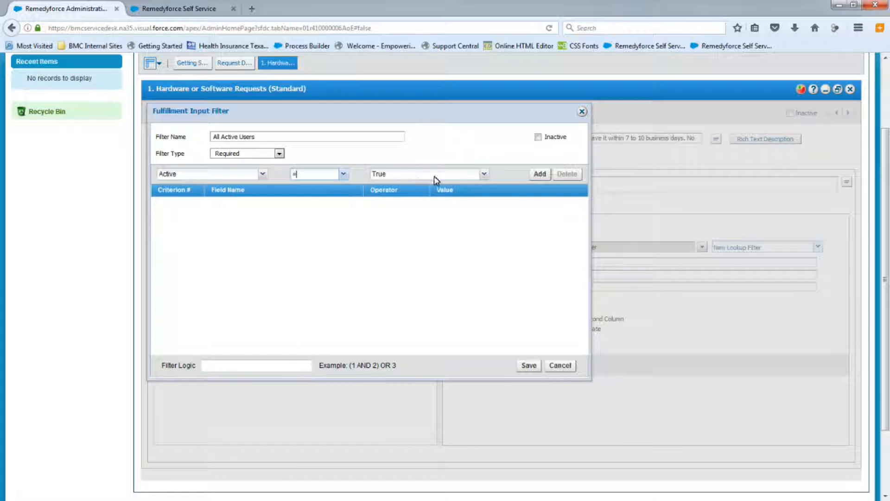
{"action": "left_click", "coordinate": [540, 174]}
{"action": "left_click", "coordinate": [527, 367]}
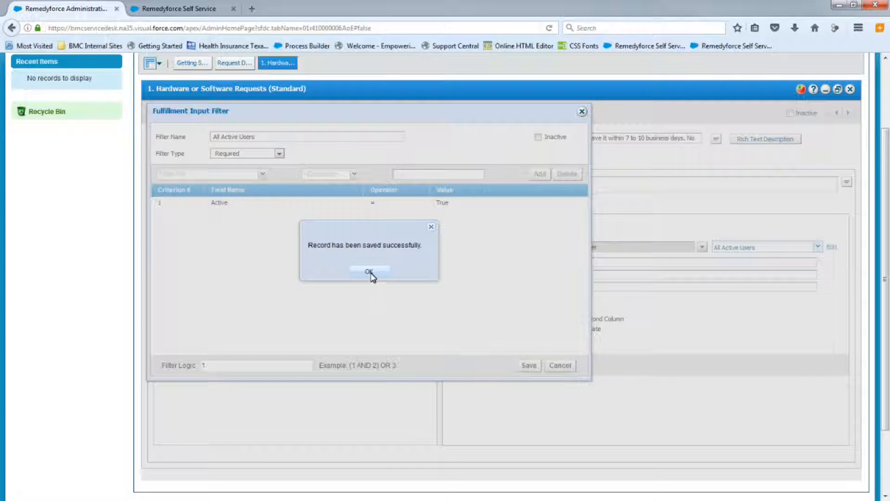
{"action": "left_click", "coordinate": [371, 272]}
{"action": "left_click", "coordinate": [582, 112]}
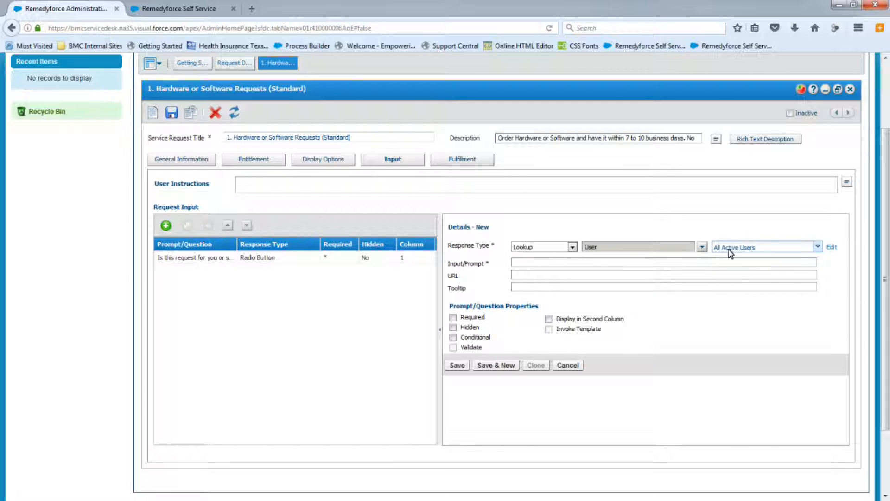
Paste the prompt 'Please select the individual' and mark the input as Required.
{"action": "left_click", "coordinate": [527, 263]}
{"action": "type", "text": "Please select the individual"}
{"action": "left_click", "coordinate": [453, 318]}
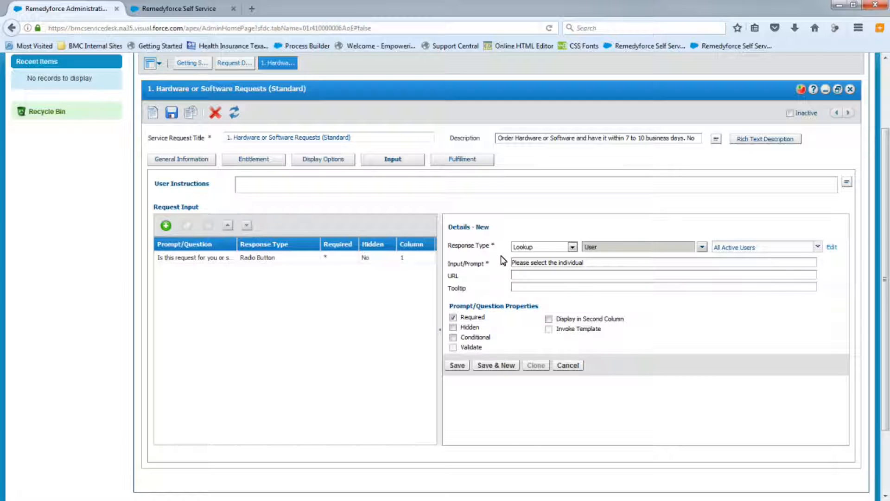
Make the input conditional, displayed only if 'Is this request for you or someone else?' = Someone Else, with logical operator NONE.
{"action": "left_click", "coordinate": [453, 337]}
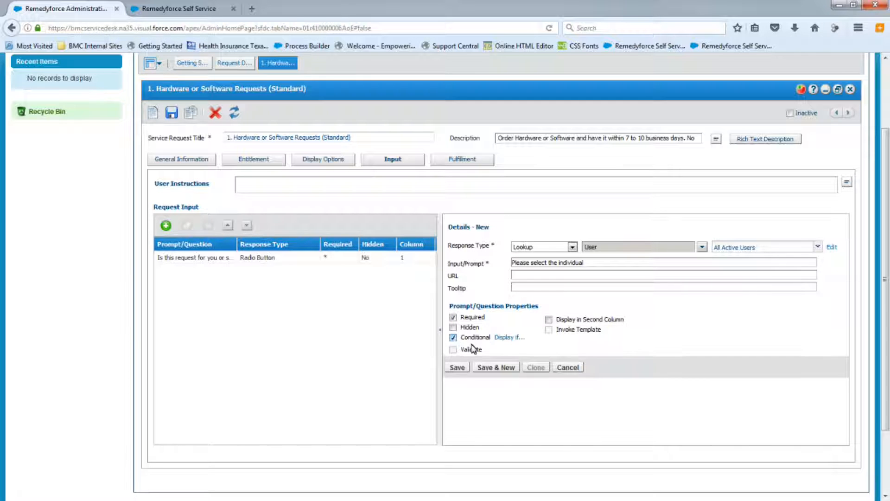
{"action": "left_click", "coordinate": [510, 338]}
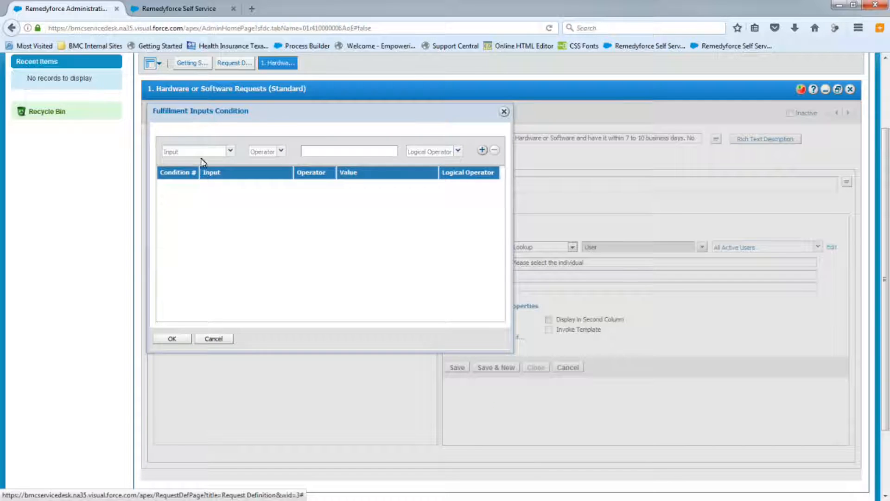
{"action": "left_click", "coordinate": [201, 152]}
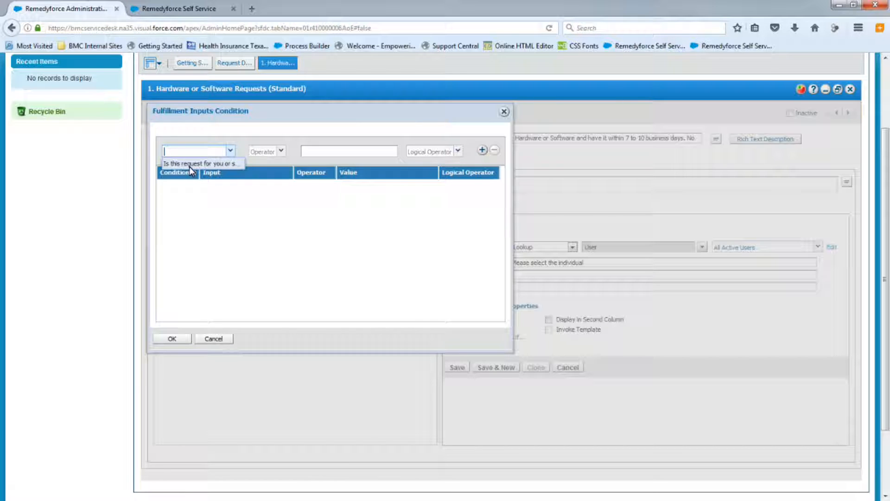
{"action": "left_click", "coordinate": [190, 164]}
{"action": "left_click", "coordinate": [278, 152]}
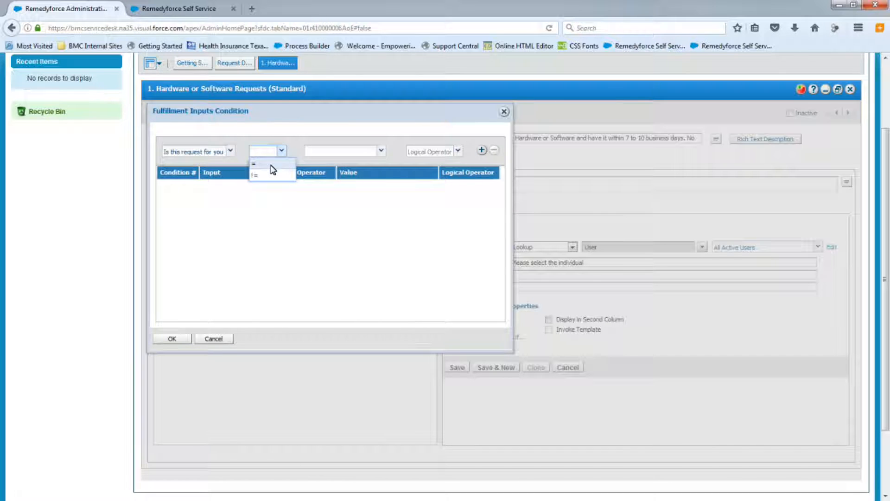
{"action": "left_click", "coordinate": [270, 164]}
{"action": "left_click", "coordinate": [380, 150]}
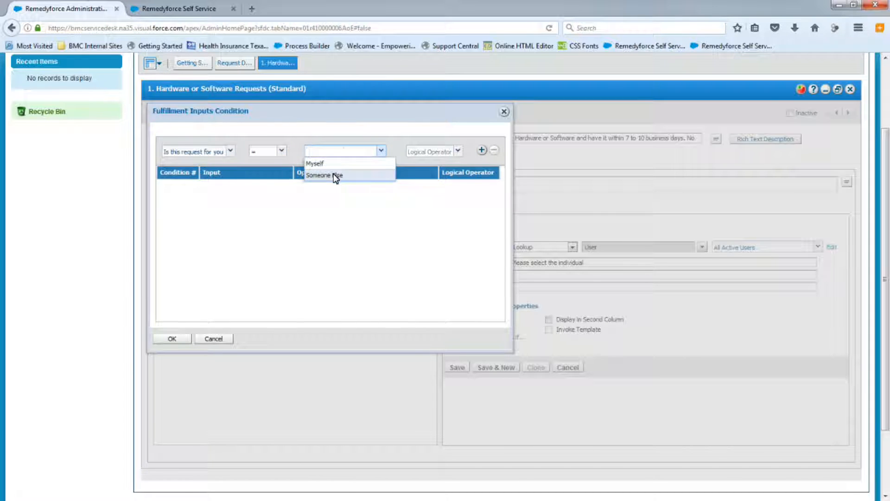
{"action": "left_click", "coordinate": [336, 176]}
{"action": "left_click", "coordinate": [458, 150]}
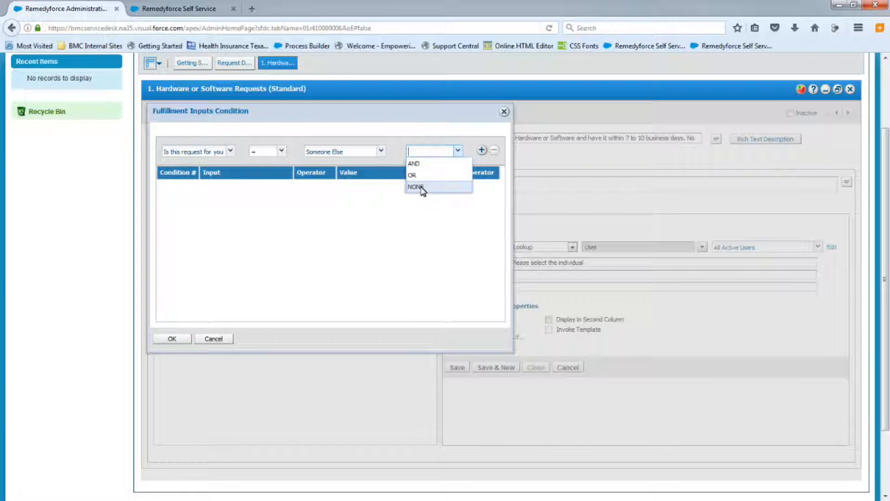
{"action": "left_click", "coordinate": [416, 187]}
{"action": "left_click", "coordinate": [482, 150]}
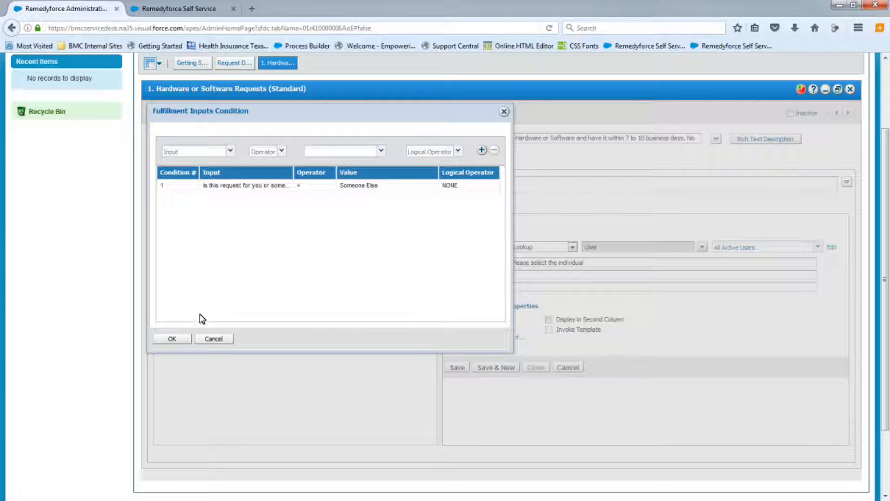
{"action": "left_click", "coordinate": [175, 341]}
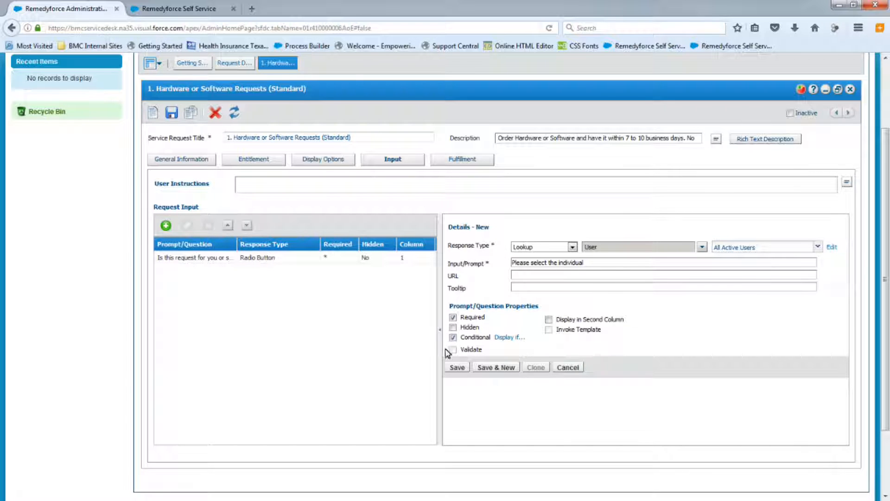
Save the 'Please select the individual' lookup input and widen the prompt column of the input list.
{"action": "left_click", "coordinate": [458, 371]}
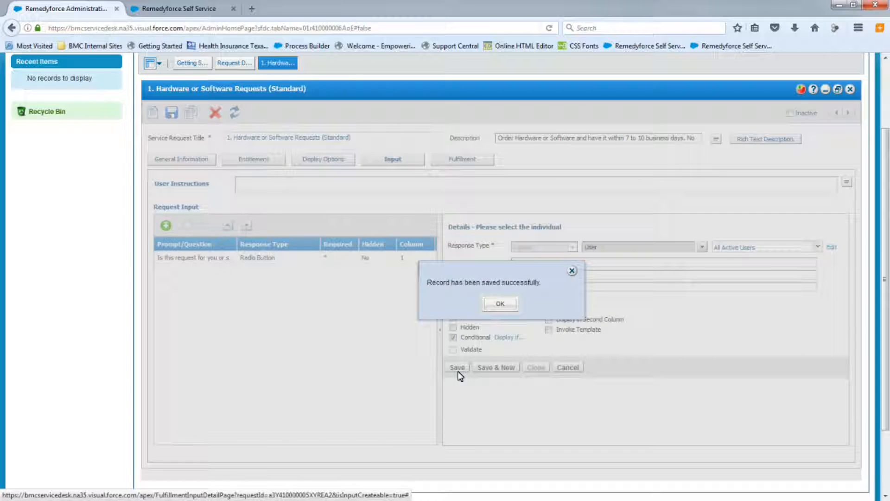
{"action": "left_click", "coordinate": [500, 304]}
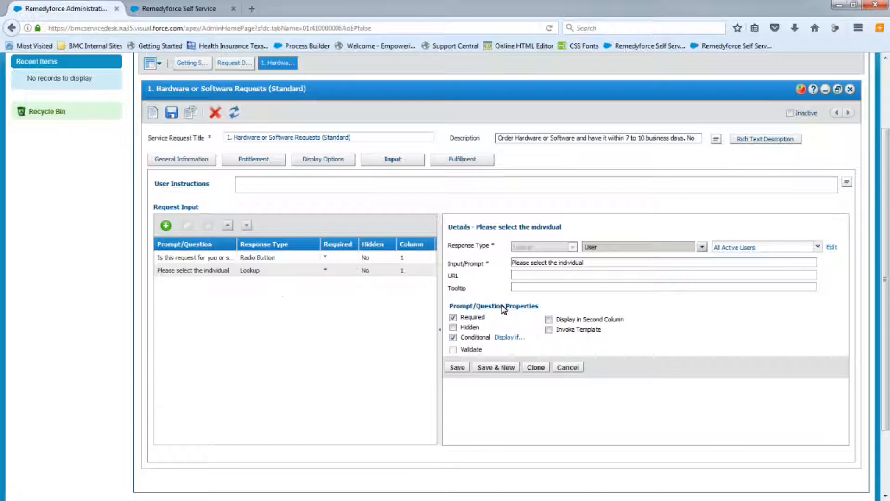
{"action": "left_click_drag", "start_coordinate": [237, 249], "coordinate": [292, 255]}
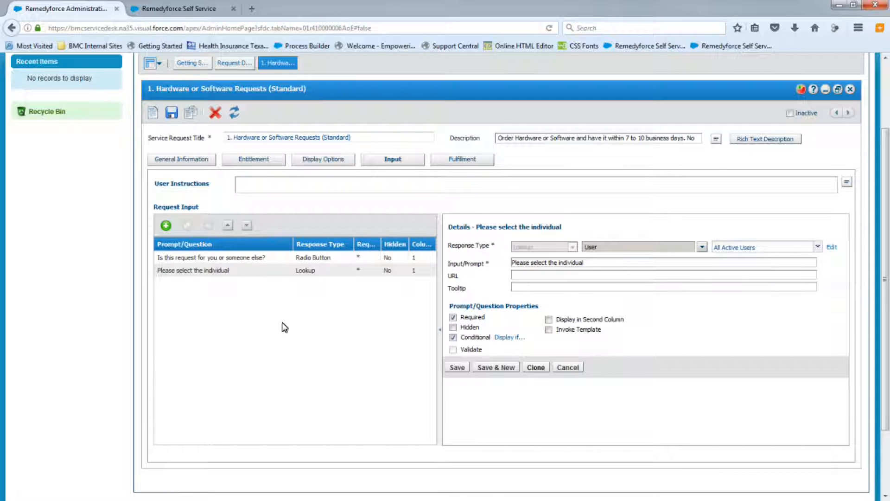
Start a new Picklist input and paste the prompt 'Is this request for Hardware or Software?'.
{"action": "left_click", "coordinate": [166, 226]}
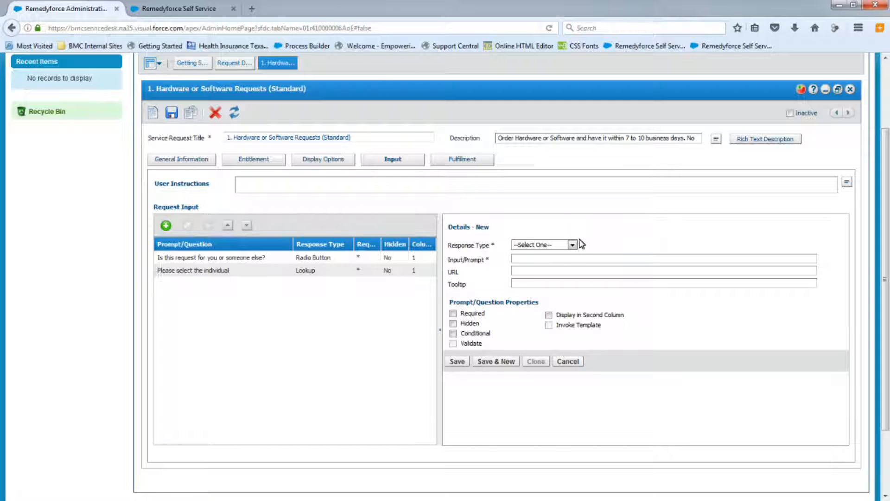
{"action": "left_click", "coordinate": [573, 245]}
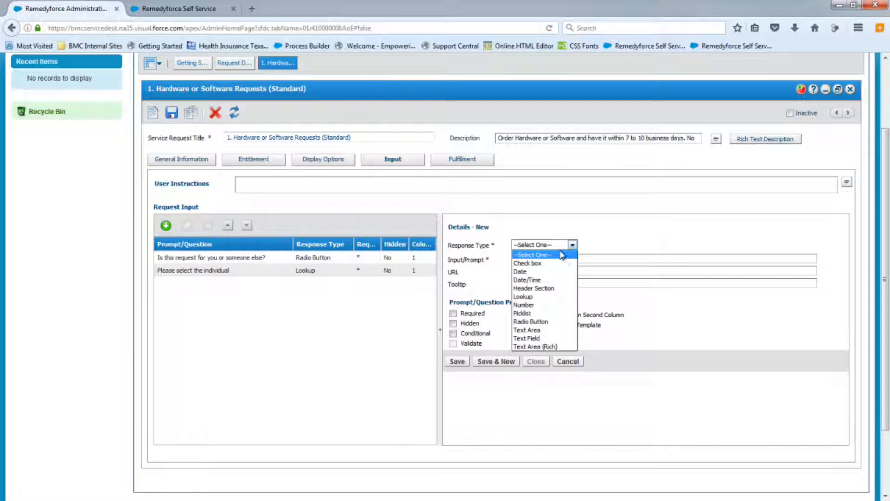
{"action": "left_click", "coordinate": [526, 313]}
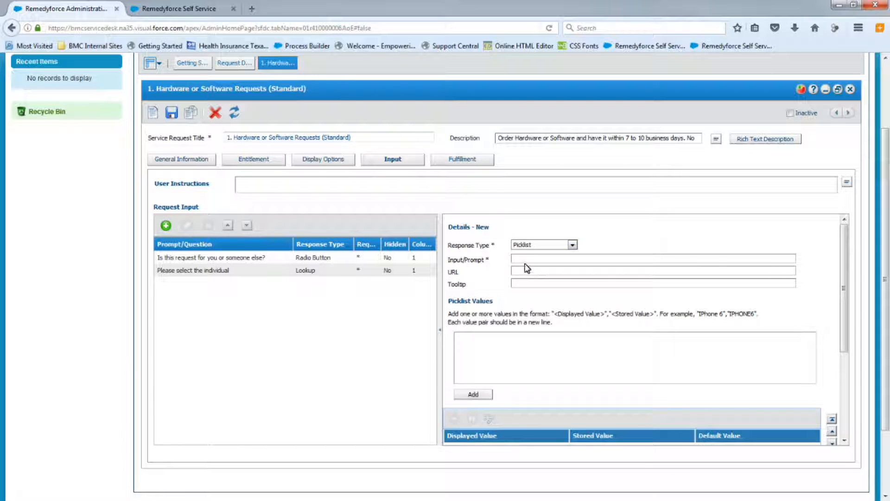
{"action": "left_click", "coordinate": [524, 259]}
{"action": "type", "text": "Is this request for Hardware or Software?"}
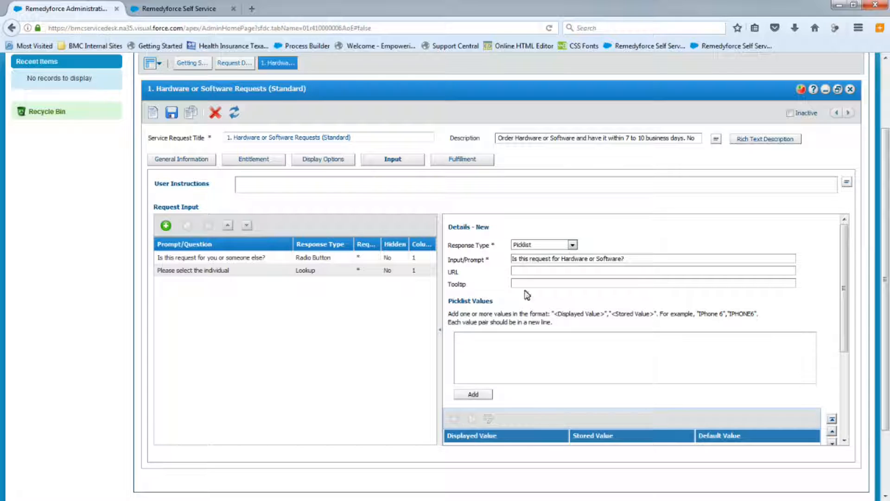
Paste the picklist values "Hardware","Hardware" and "Software","Software" and add them to the list.
{"action": "left_click", "coordinate": [490, 352]}
{"action": "type", "text": "\"Hardware\",\"Hardware\""}
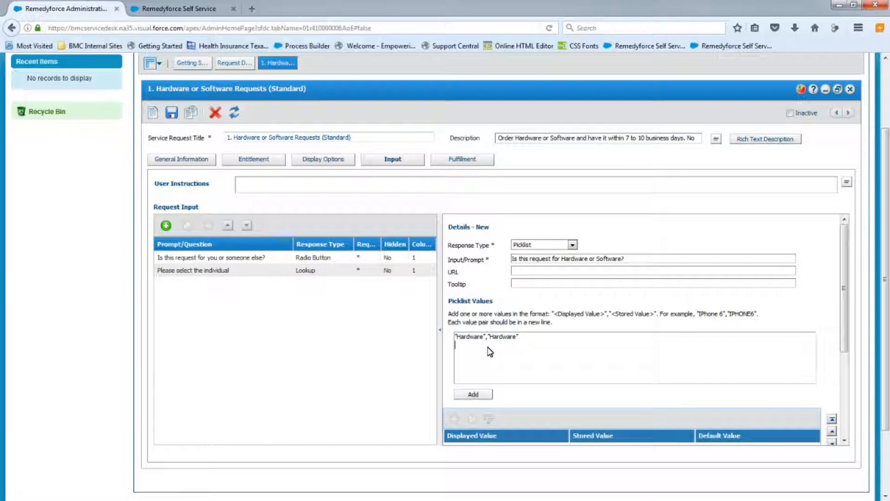
{"action": "type", "text": "\"Software\",\"Software\""}
{"action": "left_click", "coordinate": [473, 394]}
Mark the picklist input as Required and save it.
{"action": "scroll", "coordinate": [810, 317], "scroll_direction": "down", "scroll_amount": 3}
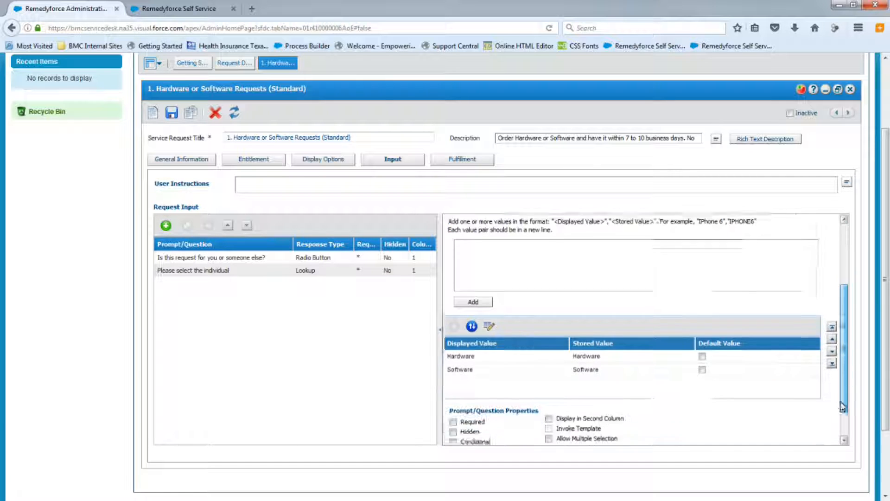
{"action": "left_click", "coordinate": [454, 388]}
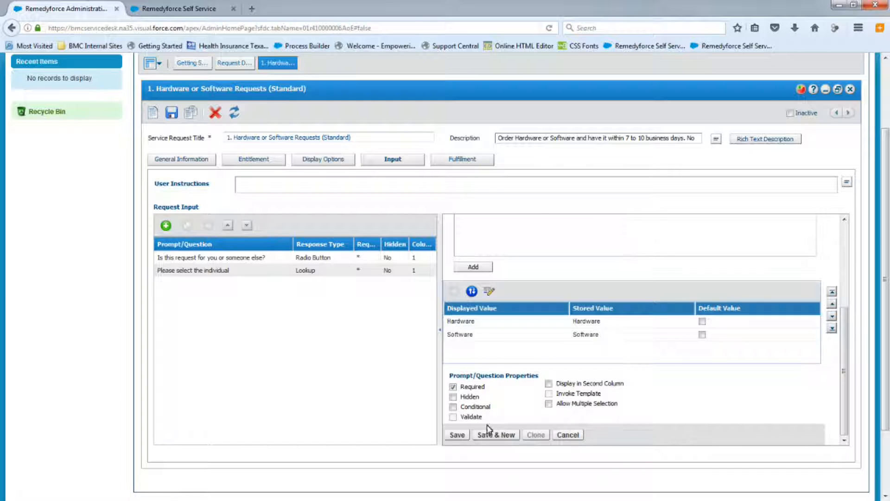
{"action": "left_click", "coordinate": [457, 434]}
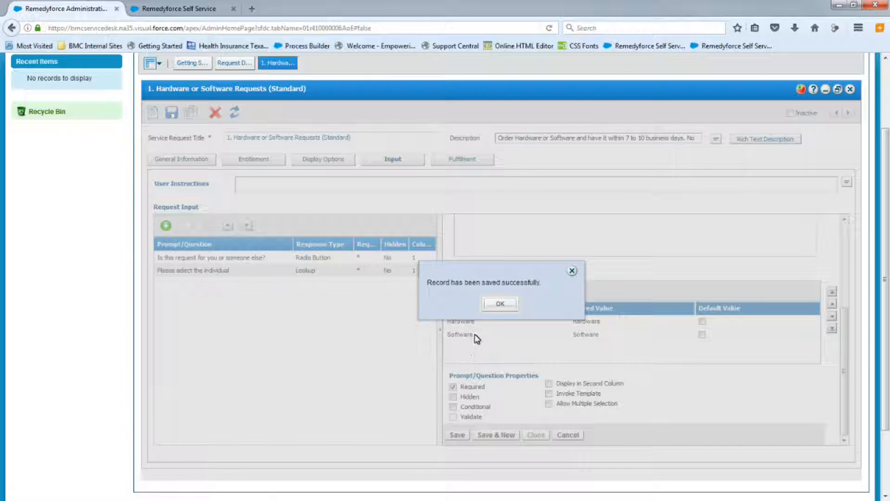
{"action": "left_click", "coordinate": [495, 304]}
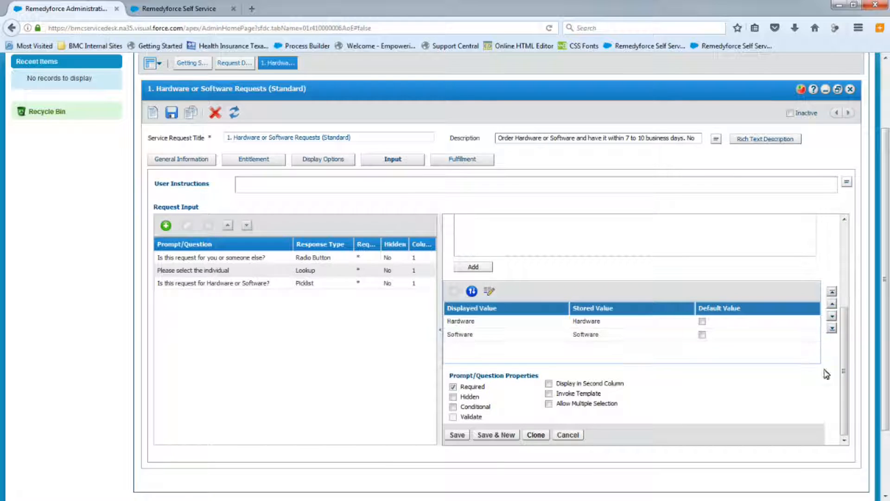
Start another new input in the request input list.
{"action": "left_click_drag", "start_coordinate": [847, 399], "coordinate": [844, 308]}
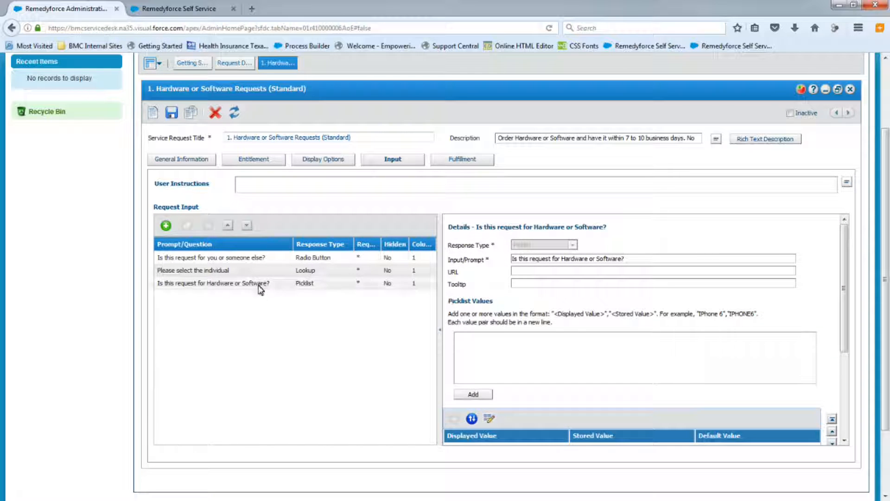
{"action": "left_click", "coordinate": [167, 227]}
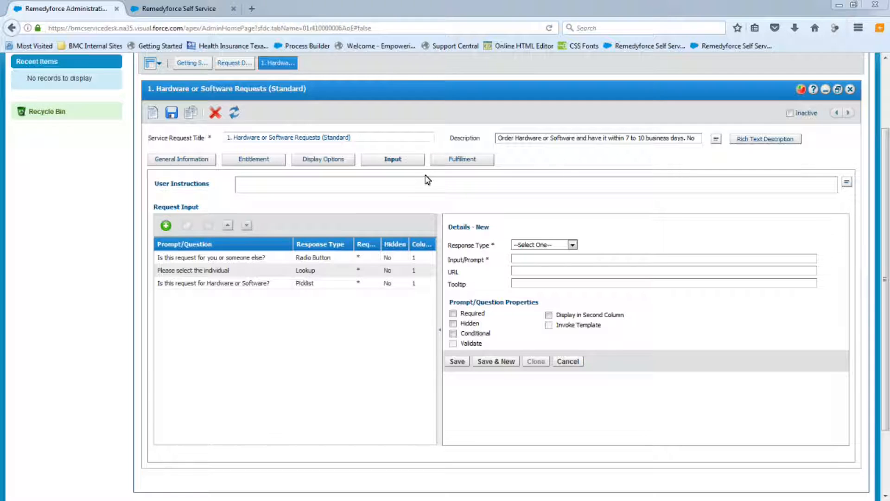
{"action": "scroll", "coordinate": [433, 294], "scroll_direction": "down", "scroll_amount": 1}
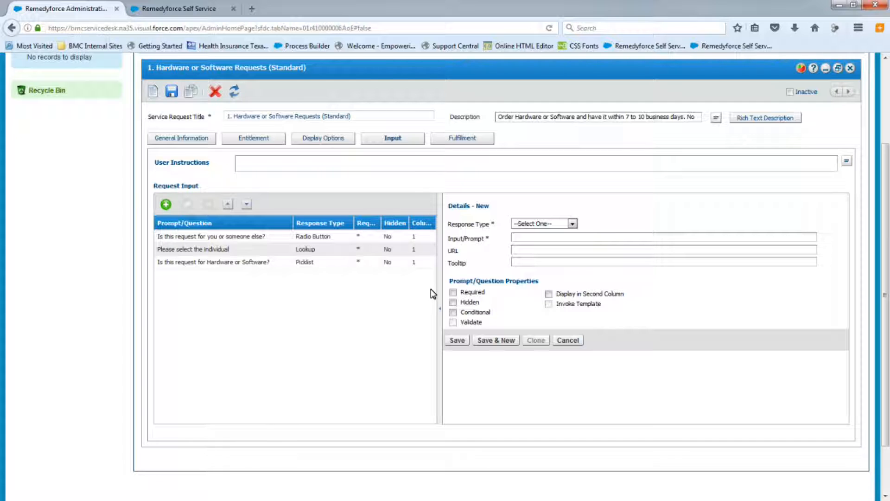
{"action": "scroll", "coordinate": [433, 293], "scroll_direction": "up", "scroll_amount": 5}
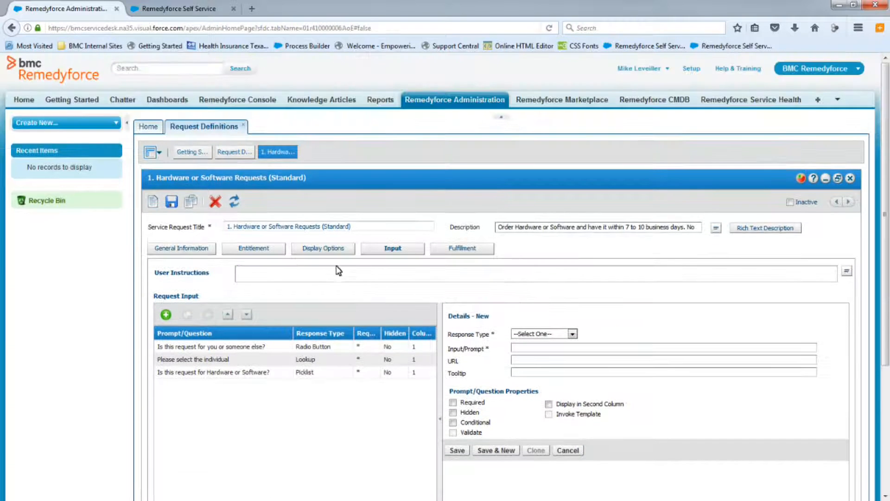
Open Remedyforce CMDB in a new tab, inspect the Monitor 1 instance's specifications, and return to the administration tab.
{"action": "right_click", "coordinate": [659, 102]}
{"action": "left_click", "coordinate": [710, 107]}
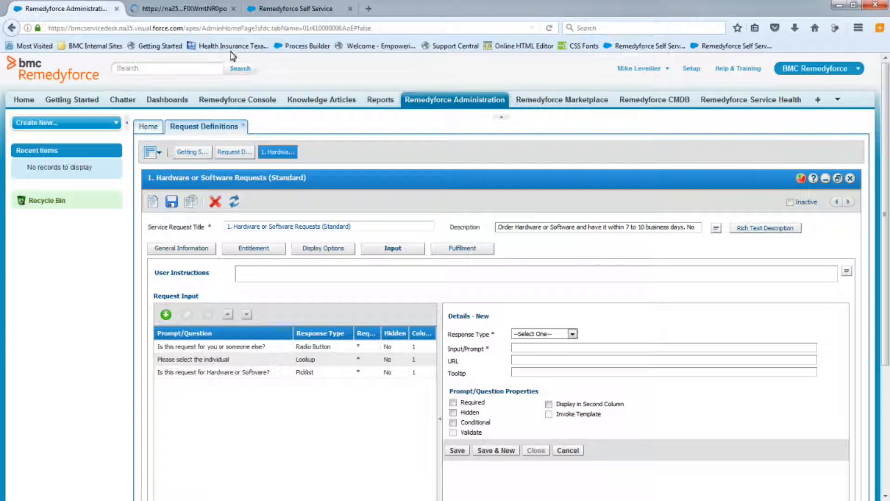
{"action": "left_click", "coordinate": [194, 11]}
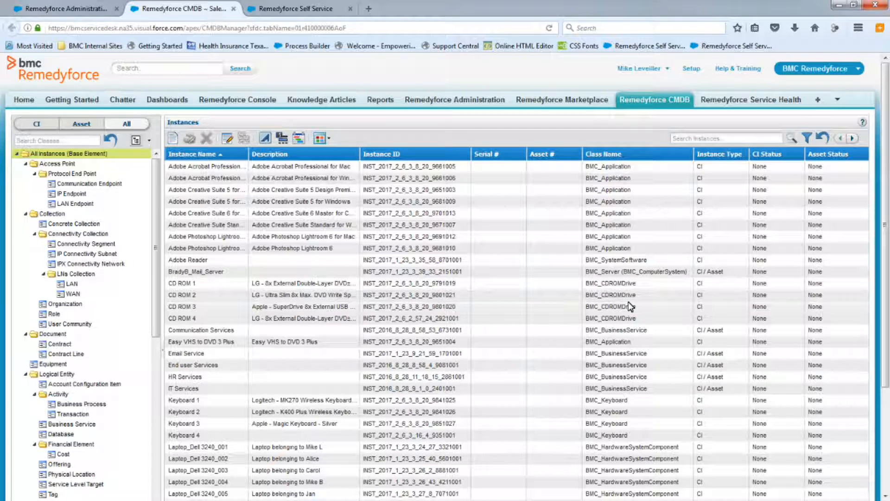
{"action": "left_click", "coordinate": [853, 139]}
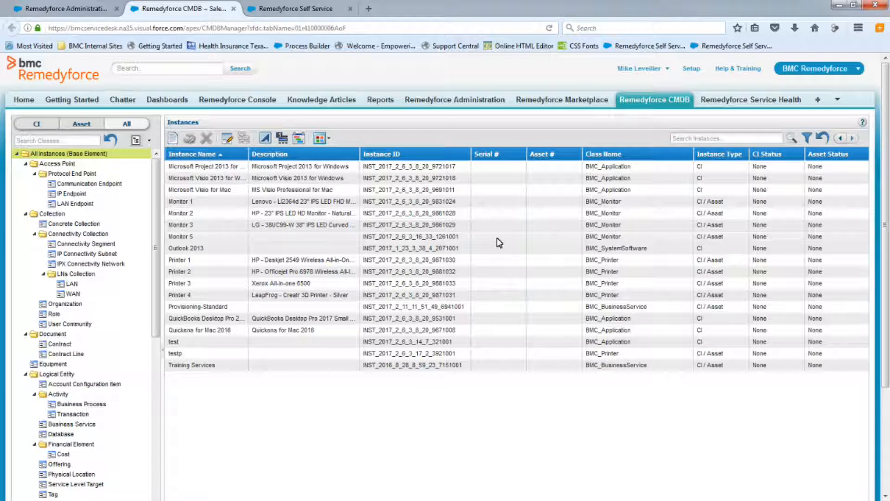
{"action": "double_click", "coordinate": [177, 202]}
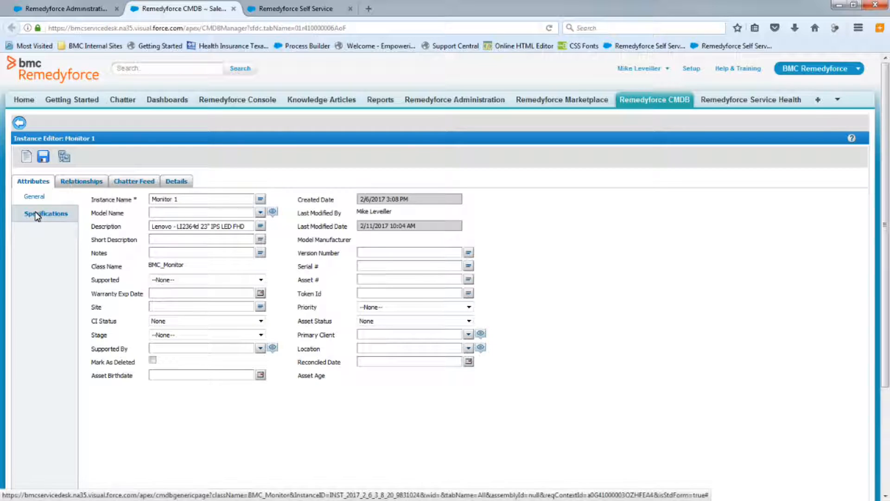
{"action": "left_click", "coordinate": [37, 215]}
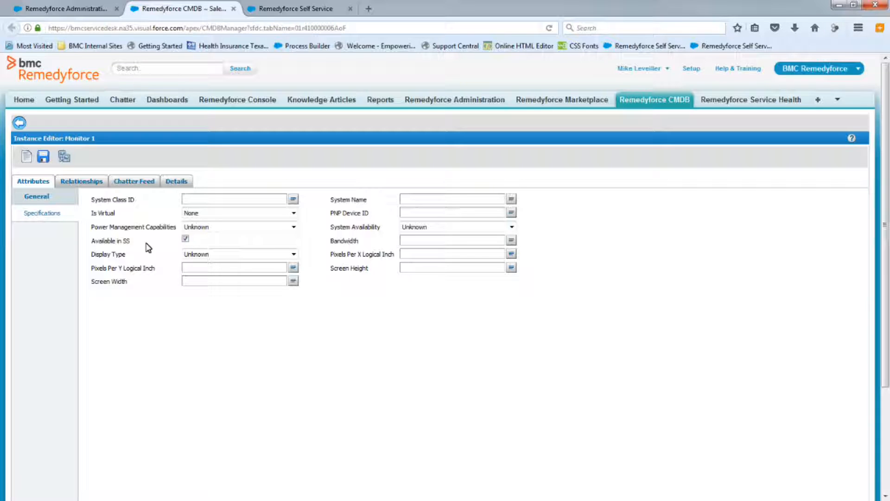
{"action": "left_click", "coordinate": [65, 8]}
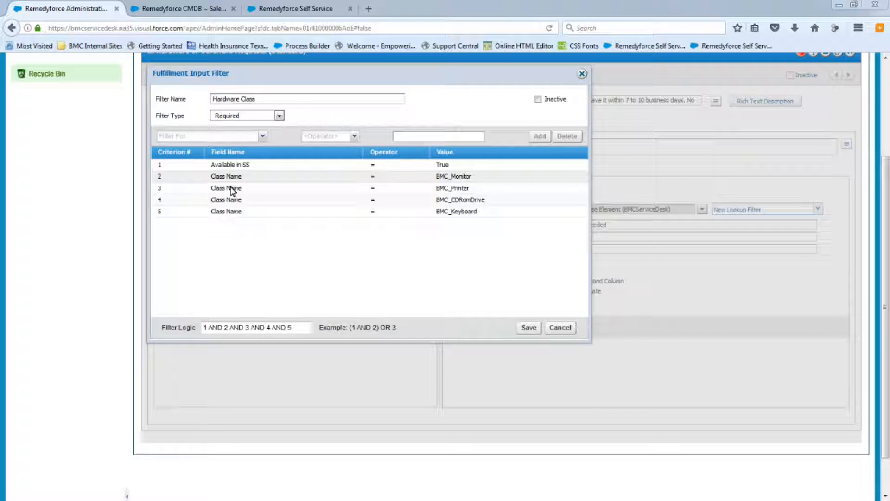
Change the Hardware Class filter logic to 1 AND (2 OR 3 OR 4 OR 5).
{"action": "left_click", "coordinate": [225, 327]}
{"action": "type", "text": "("}
{"action": "key", "text": "Right"}
{"action": "key", "text": "Right"}
{"action": "type", "text": "OR"}
{"action": "key", "text": "Delete"}
{"action": "key", "text": "Delete"}
{"action": "key", "text": "Delete"}
{"action": "key", "text": "Right"}
{"action": "key", "text": "Right"}
{"action": "key", "text": "Right"}
{"action": "type", "text": "OR"}
{"action": "key", "text": "Delete"}
{"action": "key", "text": "Delete"}
{"action": "key", "text": "Delete"}
{"action": "key", "text": "Right"}
{"action": "key", "text": "Right"}
{"action": "key", "text": "Right"}
{"action": "type", "text": "OR 5"}
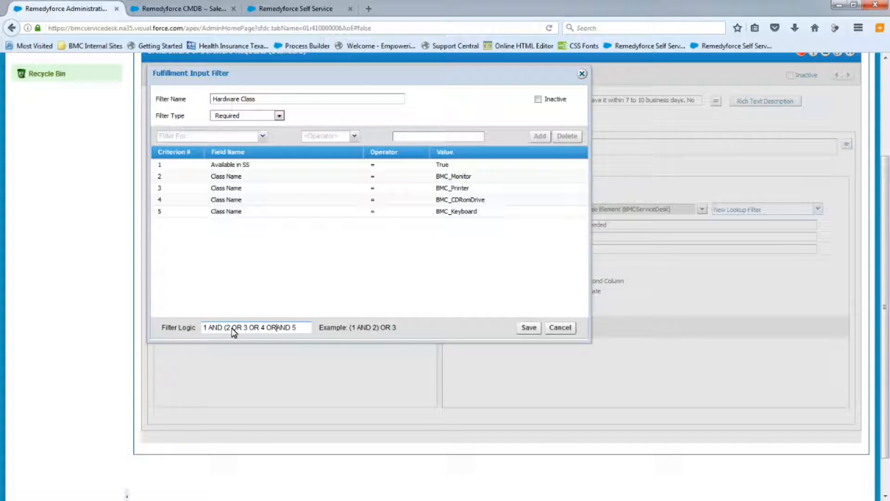
{"action": "type", "text": ")"}
Save the Hardware Class filter, close its dialog, and save the 'Please select the Hardware needed' lookup input.
{"action": "left_click", "coordinate": [529, 327]}
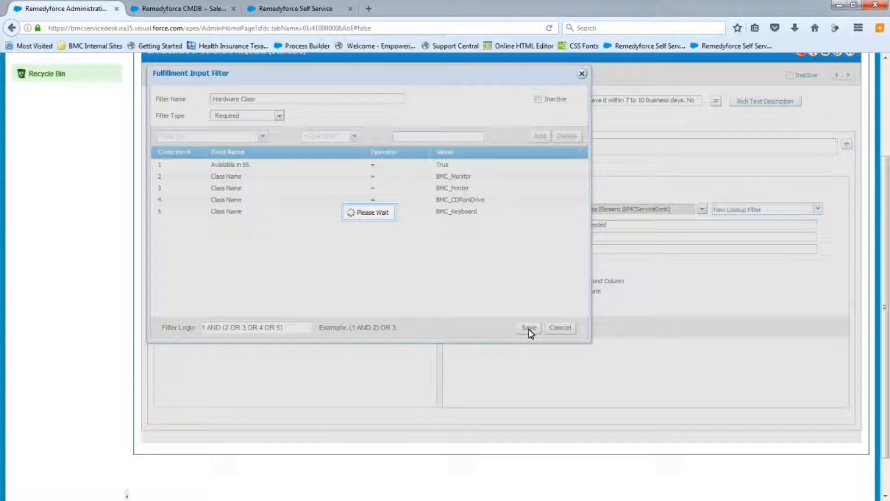
{"action": "left_click", "coordinate": [375, 233]}
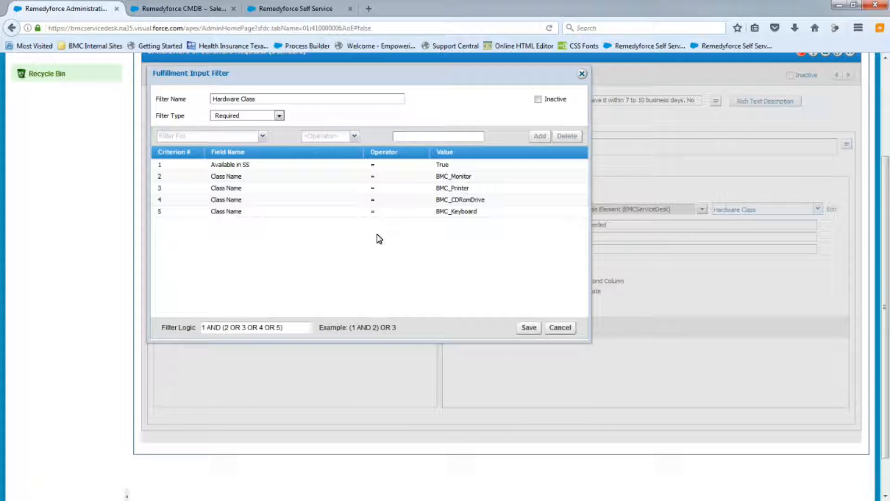
{"action": "left_click", "coordinate": [582, 74]}
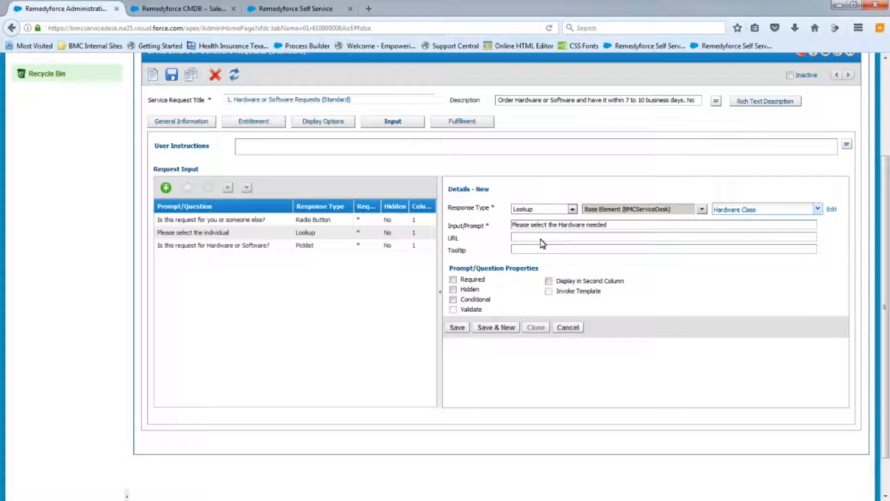
{"action": "left_click", "coordinate": [458, 330]}
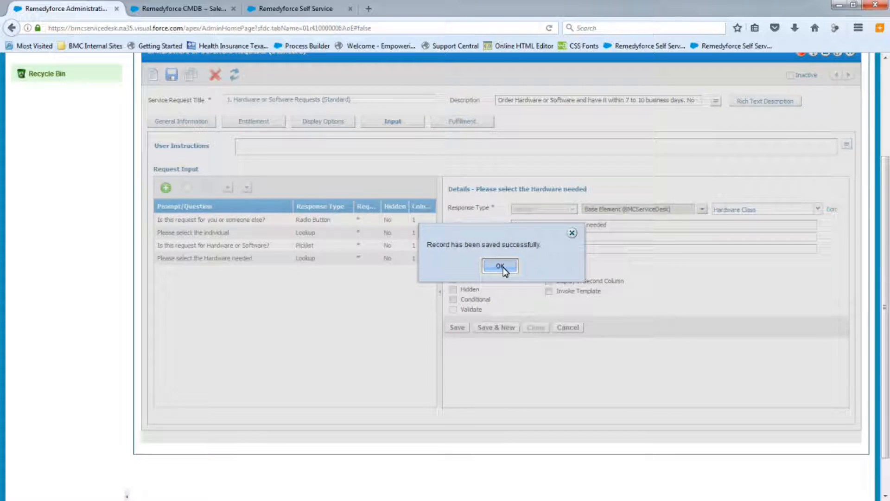
Make the 'Please select the Hardware needed' input conditional, displayed only when 'Is this request for Hardware or Software?' = Hardware.
{"action": "left_click", "coordinate": [500, 266]}
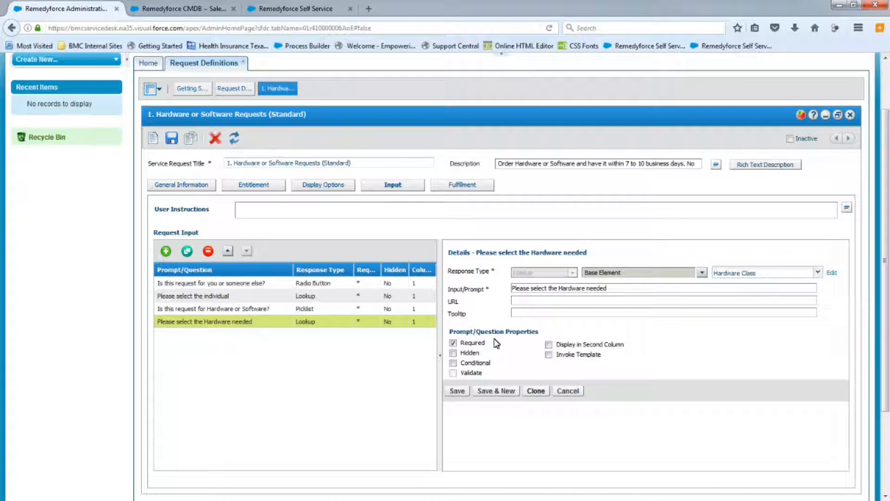
{"action": "left_click", "coordinate": [453, 363]}
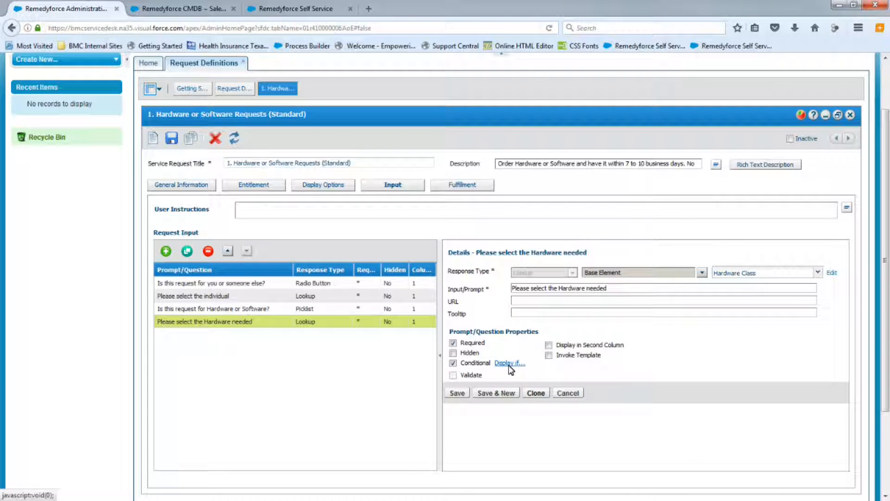
{"action": "left_click", "coordinate": [510, 363]}
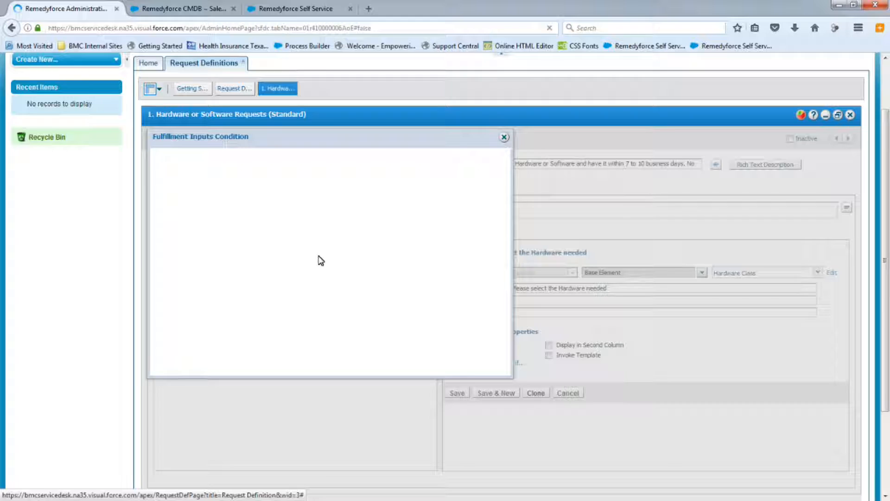
{"action": "left_click", "coordinate": [231, 178]}
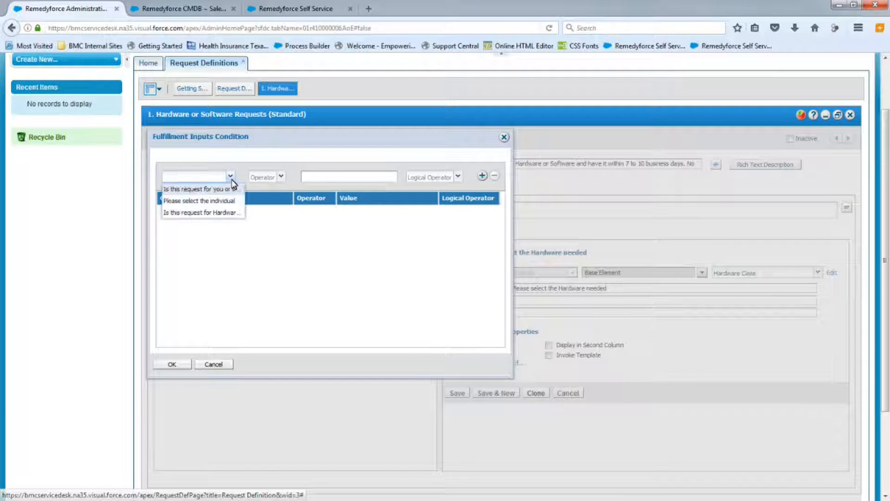
{"action": "left_click", "coordinate": [202, 213]}
{"action": "left_click", "coordinate": [281, 176]}
{"action": "left_click", "coordinate": [266, 190]}
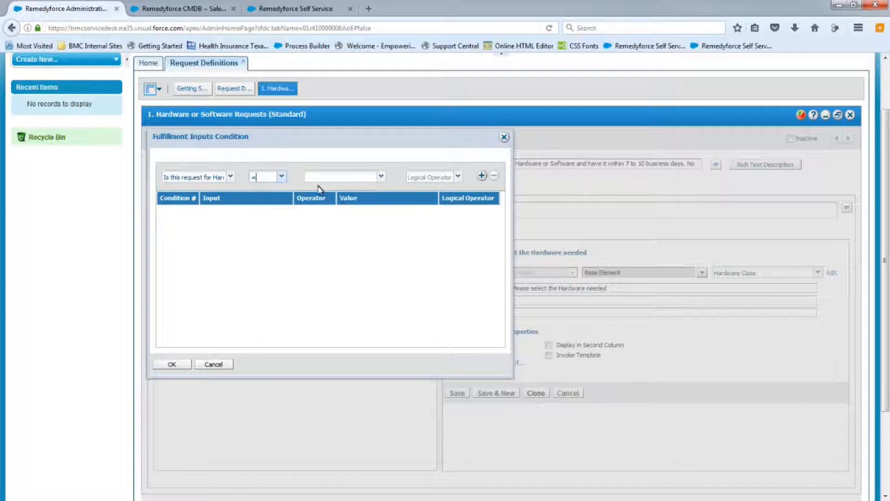
{"action": "left_click", "coordinate": [380, 177]}
{"action": "left_click", "coordinate": [315, 191]}
{"action": "left_click", "coordinate": [458, 178]}
{"action": "left_click", "coordinate": [422, 213]}
{"action": "left_click", "coordinate": [482, 176]}
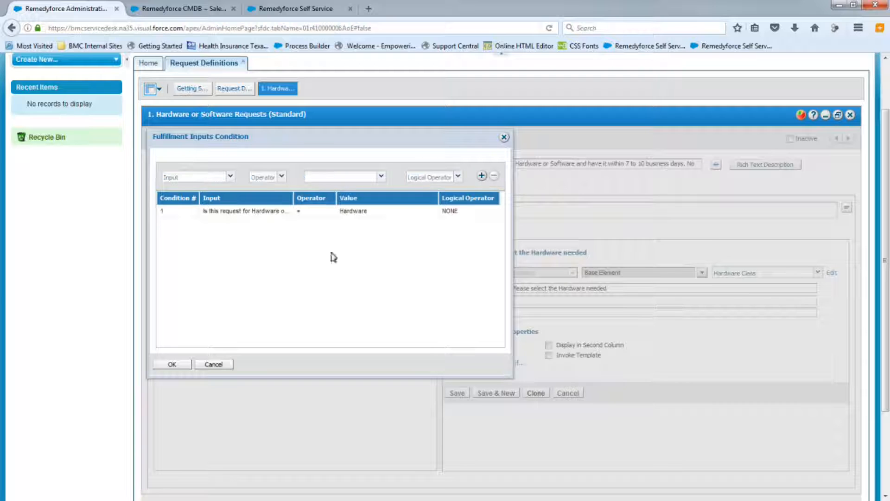
{"action": "left_click", "coordinate": [172, 364]}
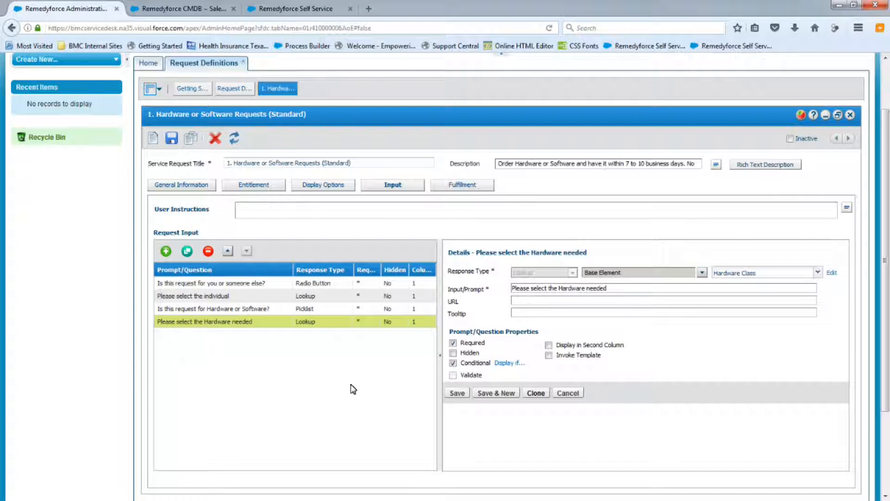
Save the input and then save the whole service request definition.
{"action": "left_click", "coordinate": [457, 393]}
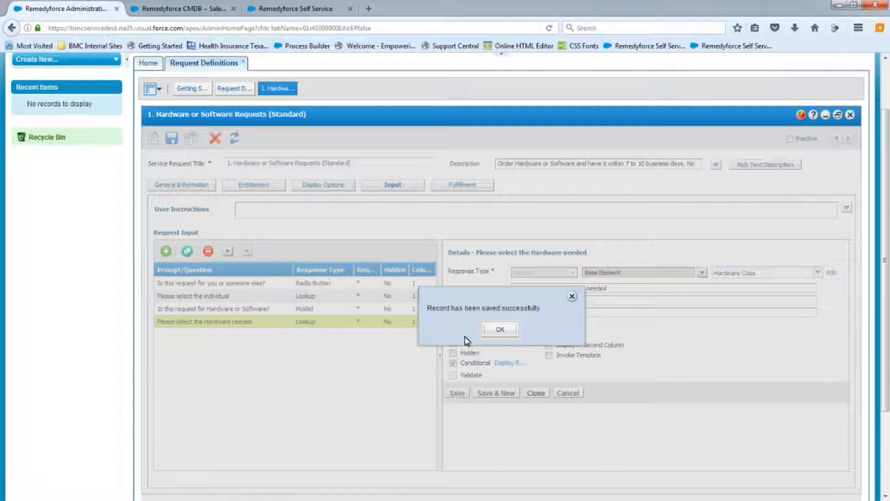
{"action": "left_click", "coordinate": [496, 330]}
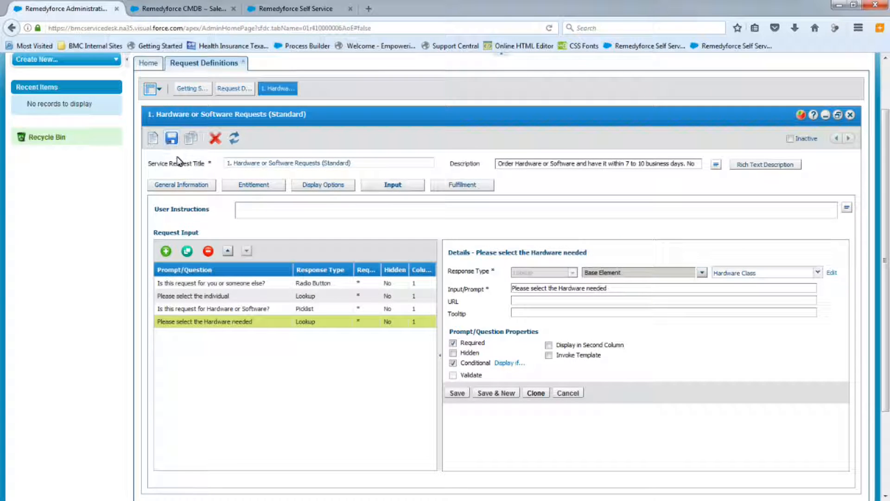
{"action": "left_click", "coordinate": [171, 138]}
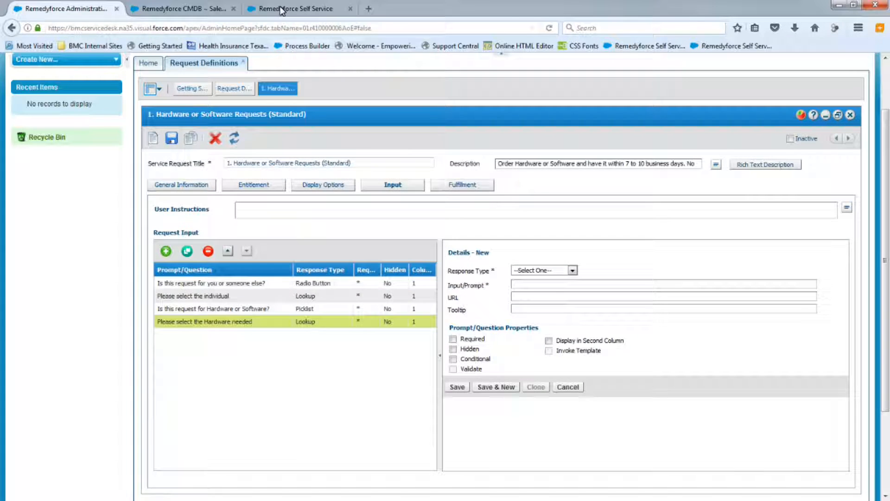
Reload the Self Service tab, open the Hardware or Software request, and try the Someone Else, Myself and Hardware answers.
{"action": "left_click", "coordinate": [282, 10]}
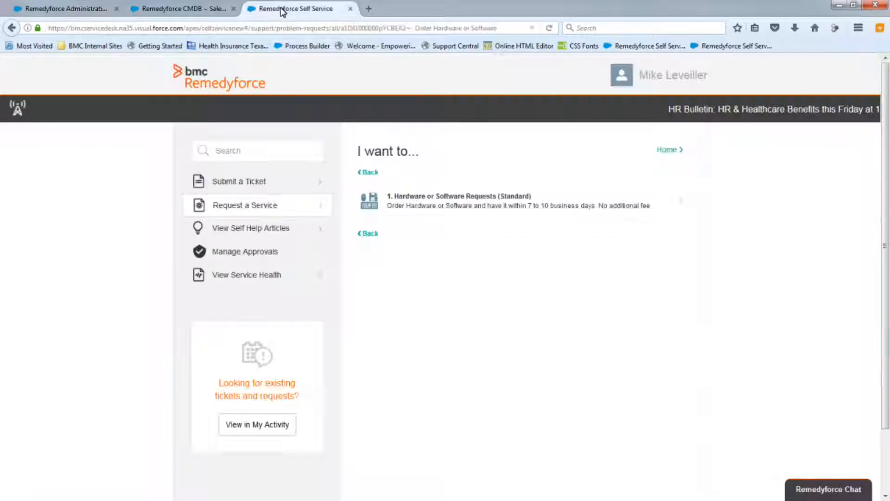
{"action": "left_click", "coordinate": [549, 28]}
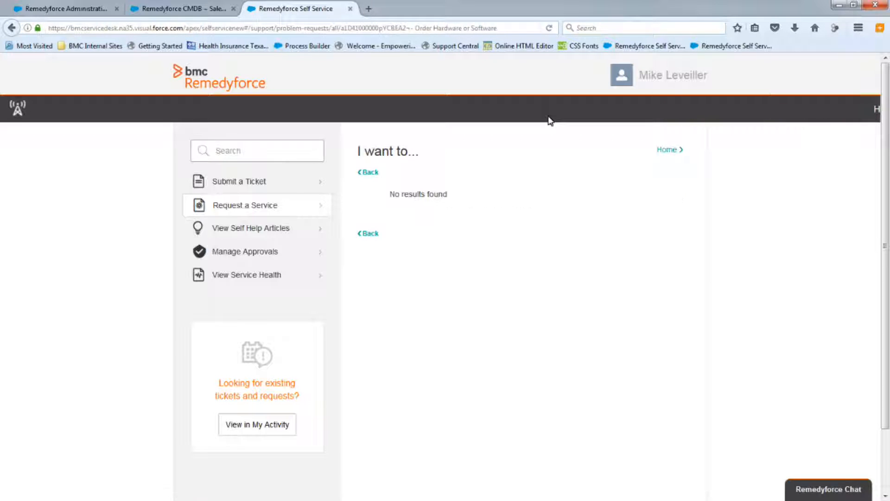
{"action": "left_click", "coordinate": [417, 203]}
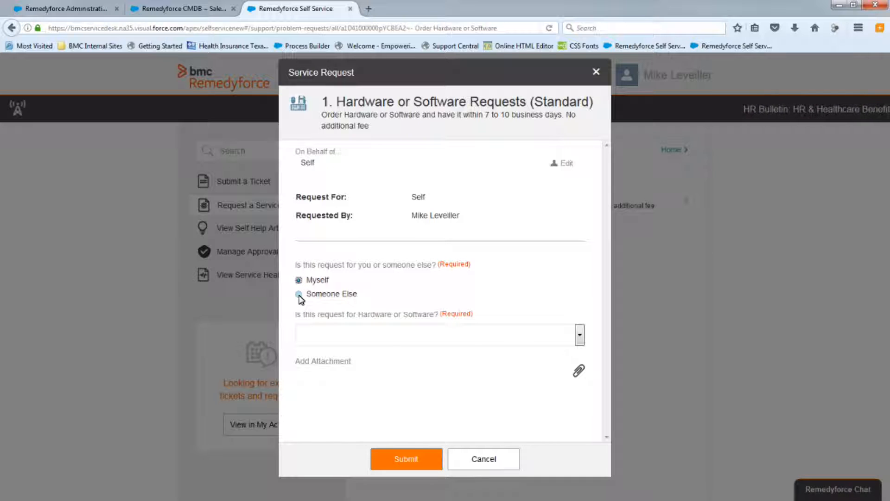
{"action": "left_click", "coordinate": [299, 294]}
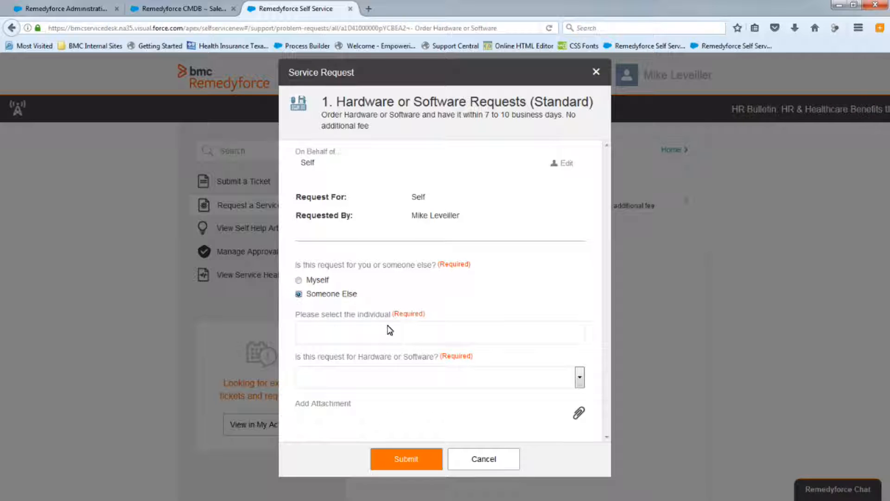
{"action": "left_click", "coordinate": [369, 337]}
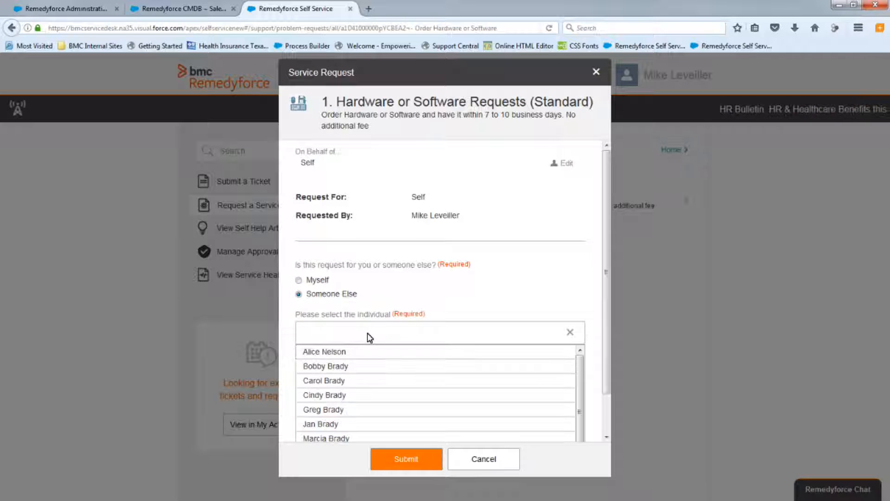
{"action": "left_click", "coordinate": [485, 282]}
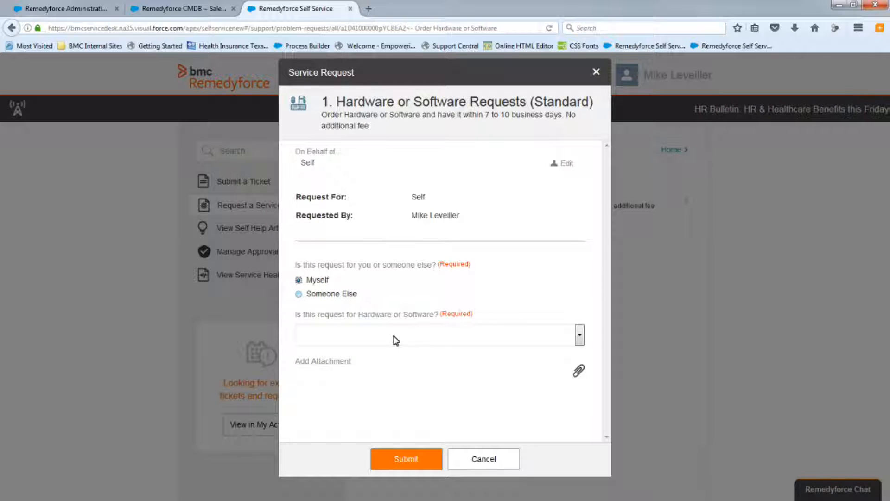
{"action": "left_click", "coordinate": [412, 340]}
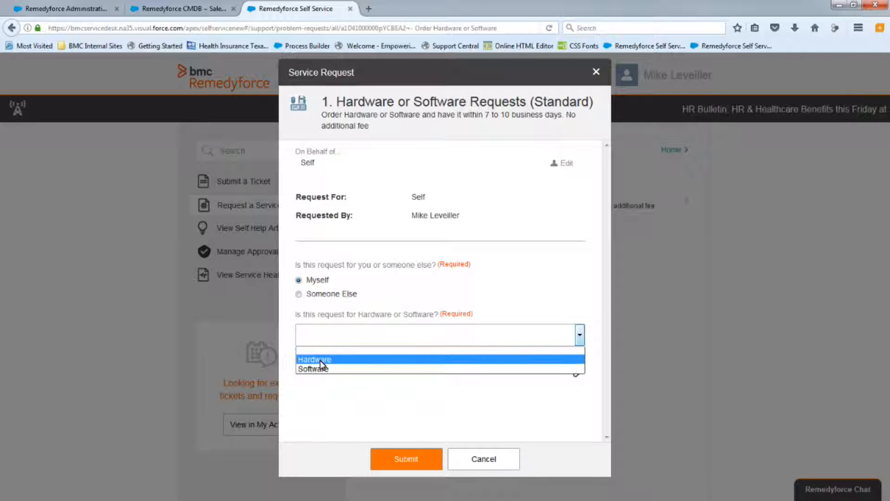
{"action": "left_click", "coordinate": [320, 359]}
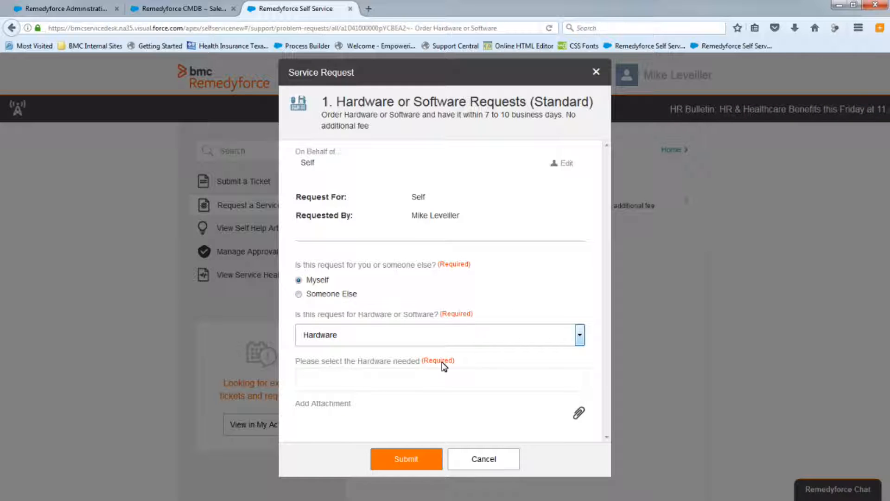
Browse the hardware items offered by the 'Please select the Hardware needed' prompt, then cancel the request form.
{"action": "left_click", "coordinate": [388, 386]}
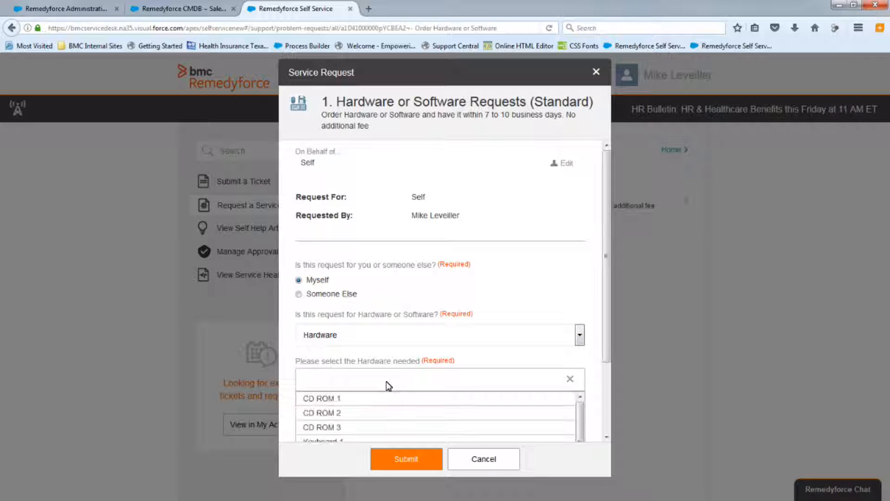
{"action": "scroll", "coordinate": [483, 413], "scroll_direction": "down", "scroll_amount": 3}
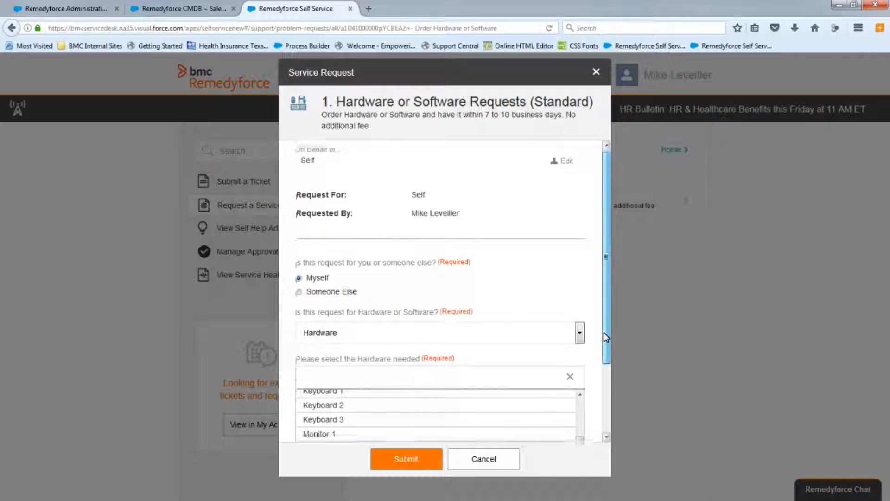
{"action": "scroll", "coordinate": [605, 334], "scroll_direction": "down", "scroll_amount": 3}
{"action": "scroll", "coordinate": [371, 344], "scroll_direction": "up", "scroll_amount": 3}
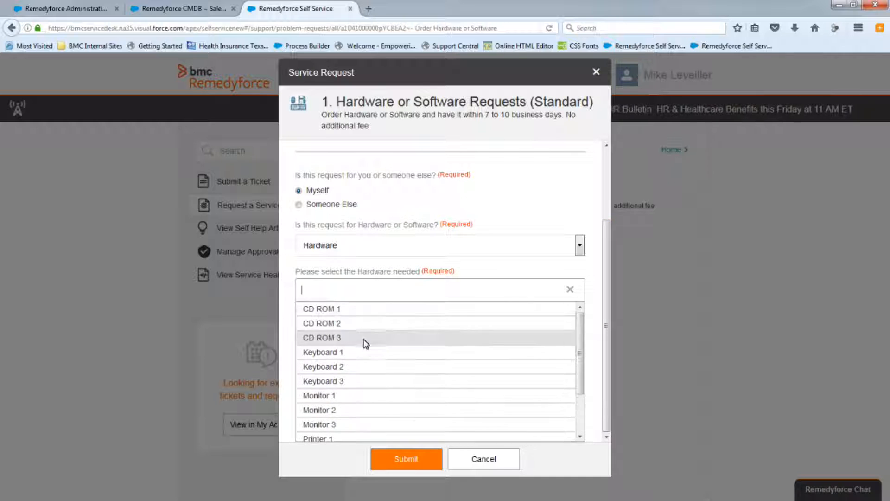
{"action": "scroll", "coordinate": [366, 350], "scroll_direction": "down", "scroll_amount": 2}
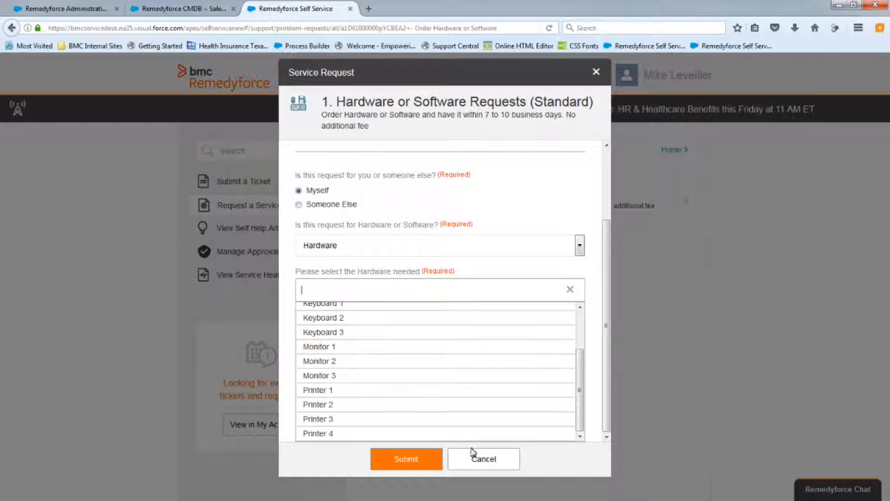
{"action": "left_click", "coordinate": [484, 461]}
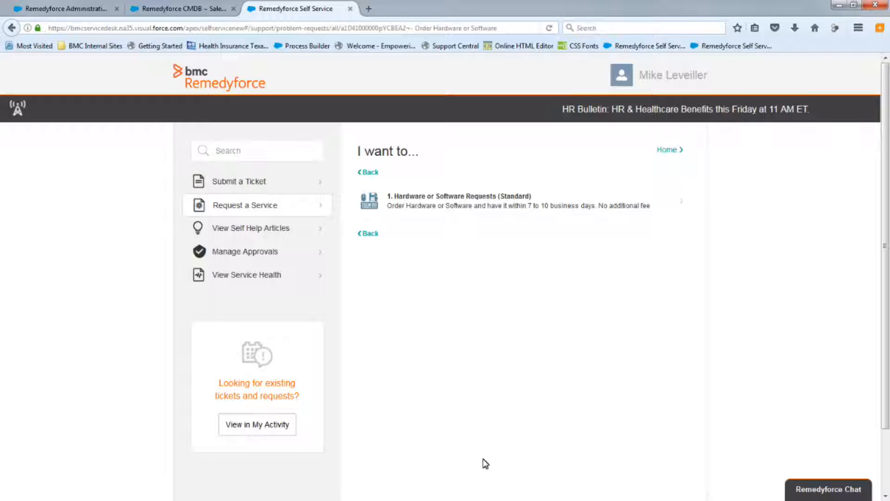
Back in administration, create a Radio Button input with the prompt 'Is this Software for a Mac or a Windows PC?'.
{"action": "left_click", "coordinate": [74, 8]}
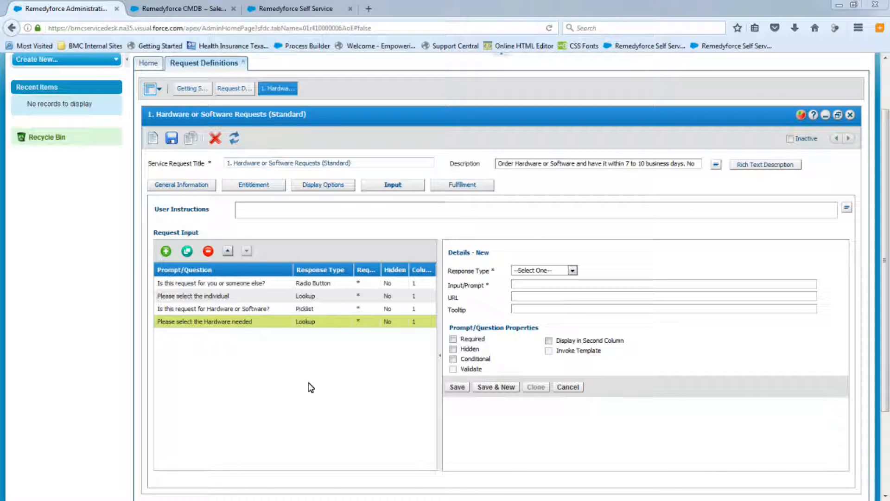
{"action": "left_click", "coordinate": [573, 271]}
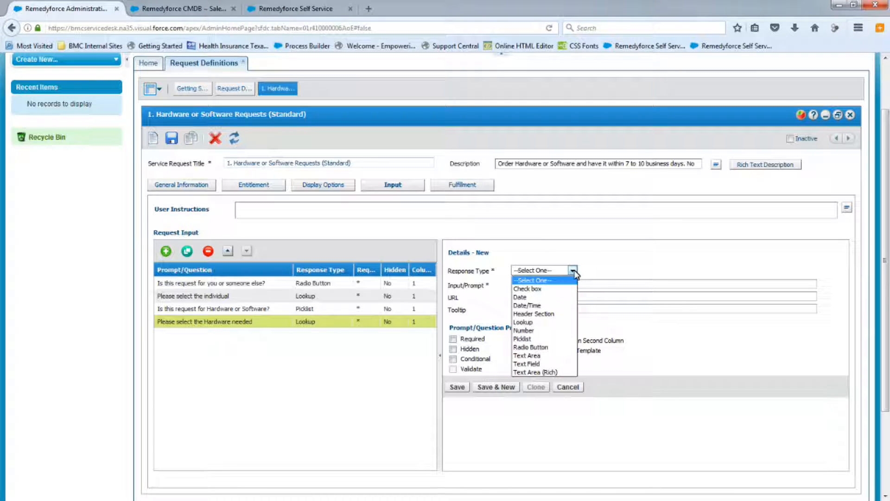
{"action": "left_click", "coordinate": [531, 347]}
{"action": "type", "text": "Is this Software for a Mac or a Windows PC?"}
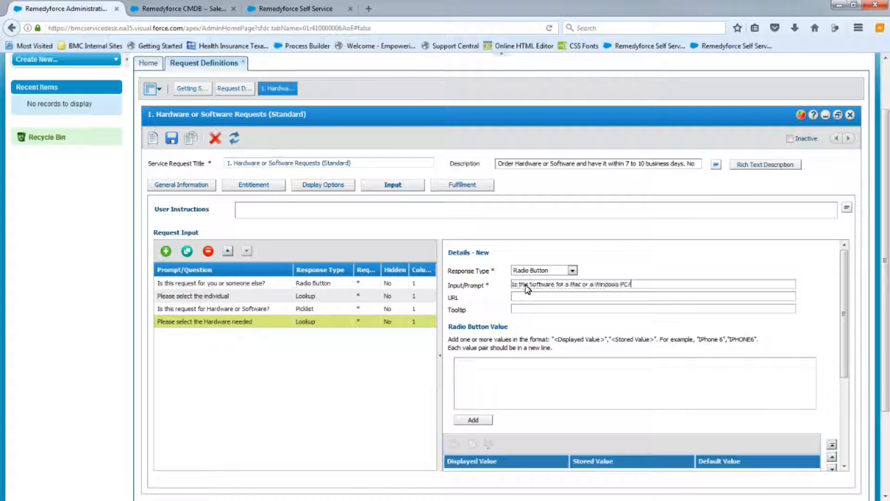
Add the radio button values "Mac","Mac" and "PC","PC" to the input.
{"action": "left_click", "coordinate": [478, 372]}
{"action": "type", "text": "\"Mac\",\"Mac\""}
{"action": "key", "text": "Return"}
{"action": "type", "text": "\""}
{"action": "type", "text": "PC\",\"PC\""}
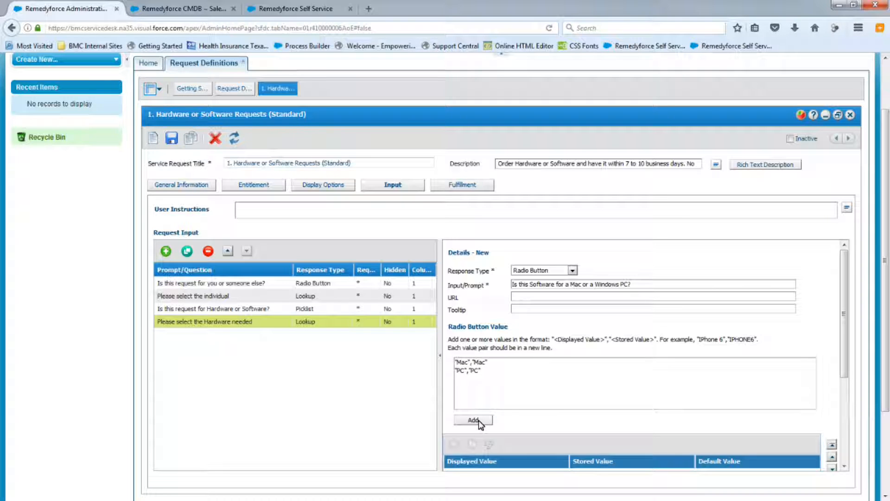
{"action": "left_click", "coordinate": [479, 420]}
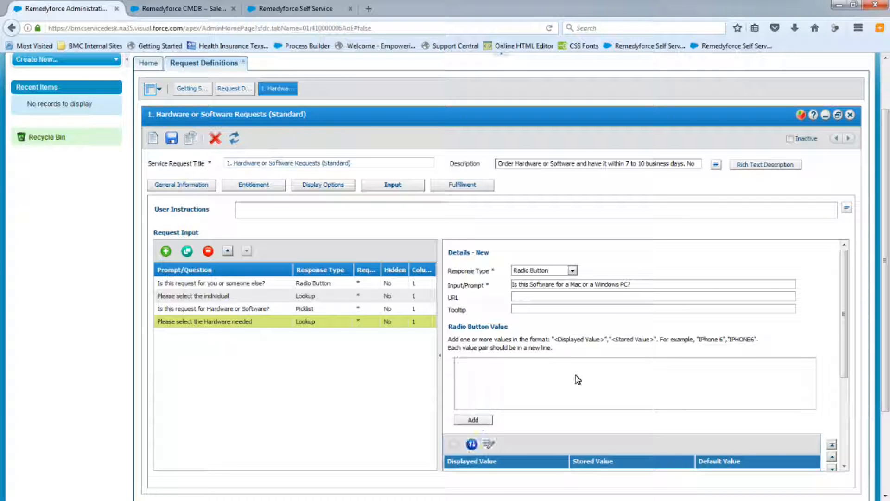
Mark the 'Is this Software for a Mac or a Windows PC?' input as Required and Conditional.
{"action": "scroll", "coordinate": [581, 383], "scroll_direction": "down", "scroll_amount": 5}
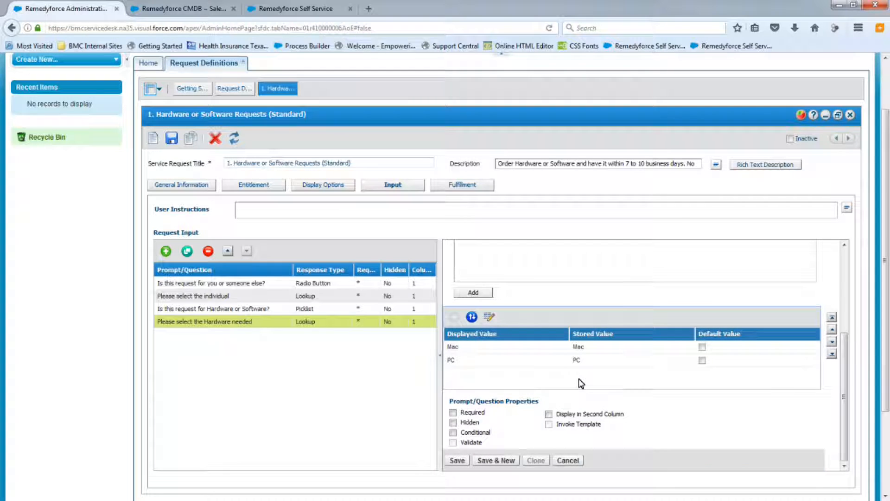
{"action": "left_click", "coordinate": [452, 412]}
{"action": "left_click", "coordinate": [453, 432]}
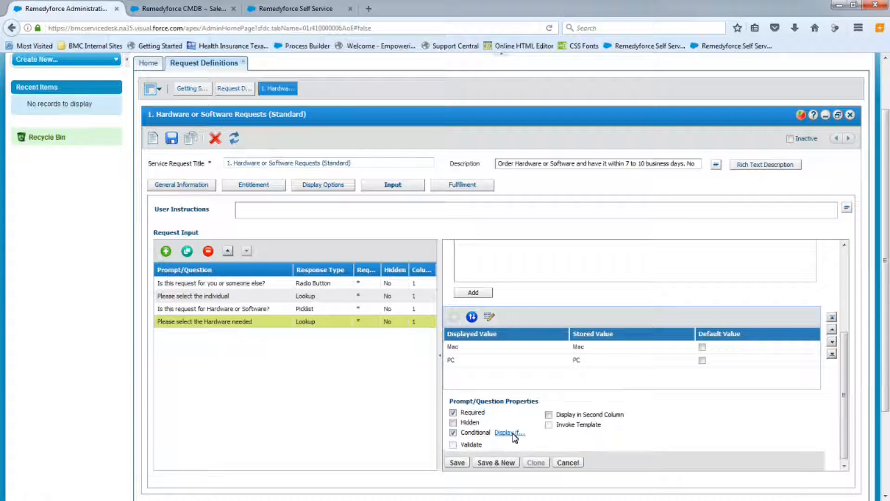
Set its display condition to 'Is this request for Hardware or Software?' = Software with logical operator NONE, and save the input.
{"action": "left_click", "coordinate": [508, 432]}
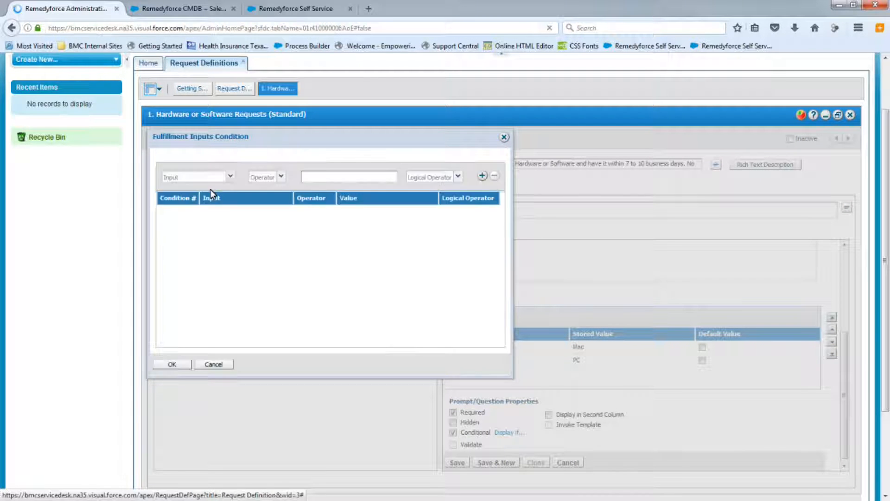
{"action": "left_click", "coordinate": [230, 177]}
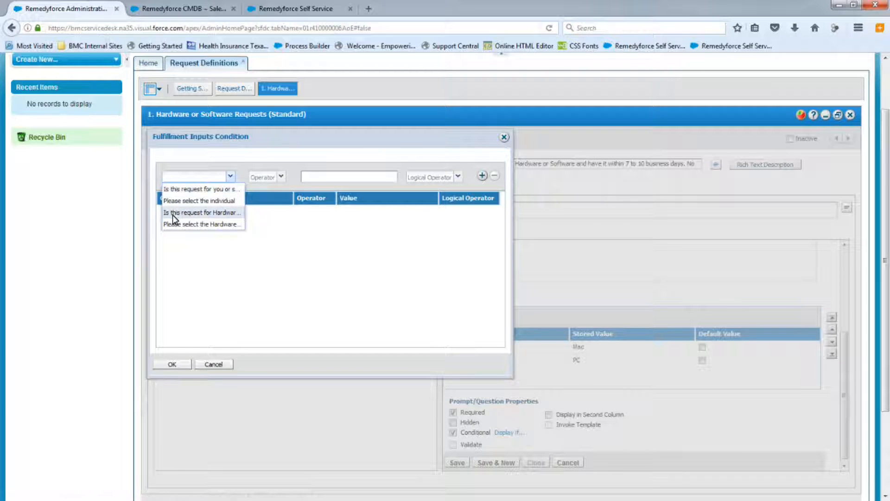
{"action": "left_click", "coordinate": [200, 213]}
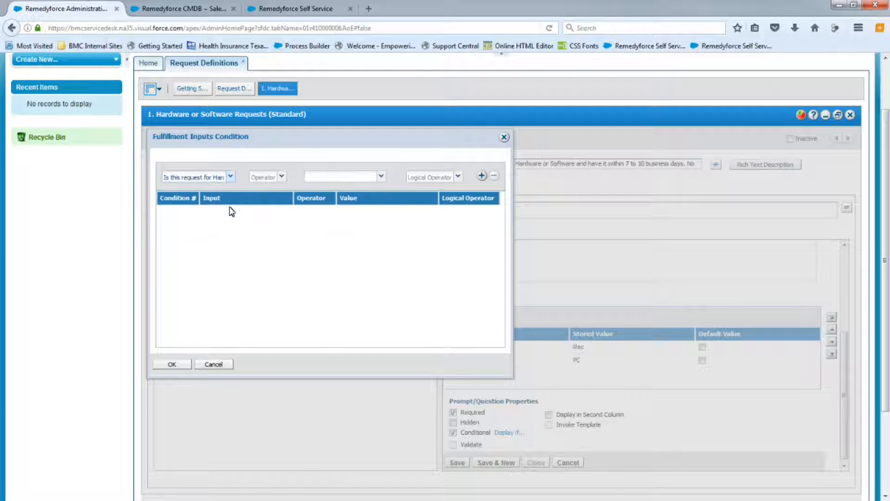
{"action": "left_click", "coordinate": [281, 176]}
{"action": "left_click", "coordinate": [259, 189]}
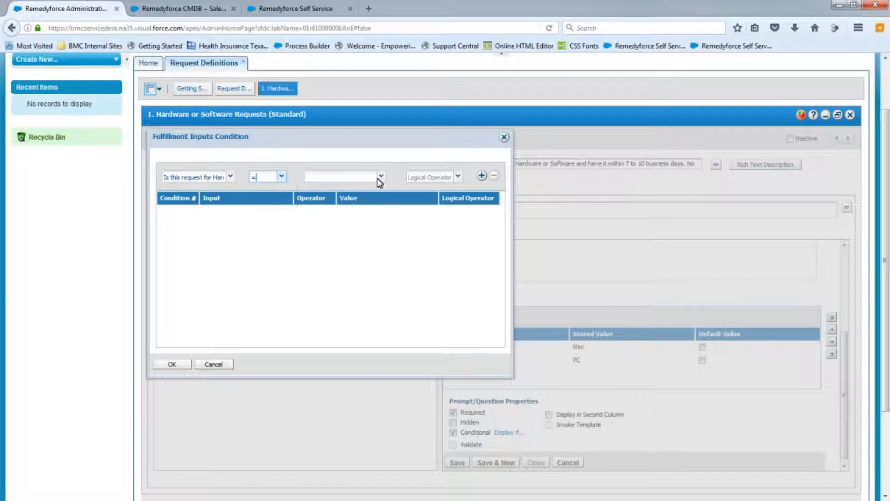
{"action": "left_click", "coordinate": [379, 176]}
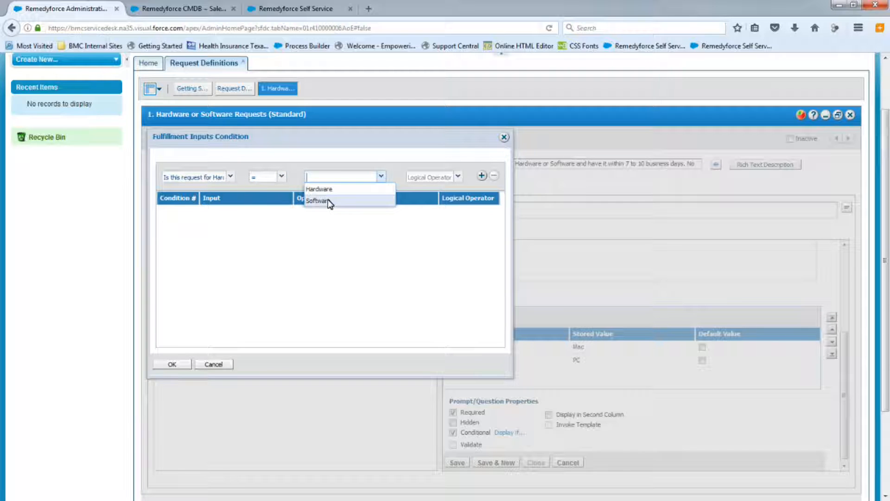
{"action": "left_click", "coordinate": [458, 179]}
{"action": "left_click", "coordinate": [414, 210]}
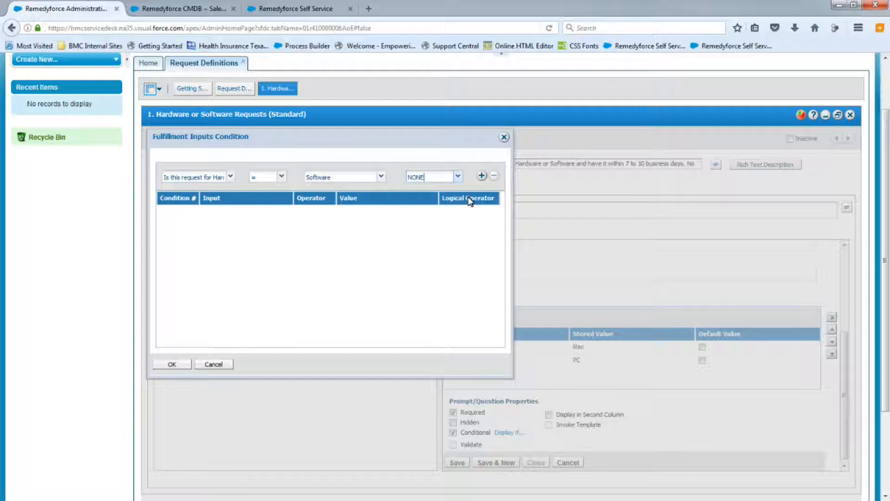
{"action": "left_click", "coordinate": [481, 175]}
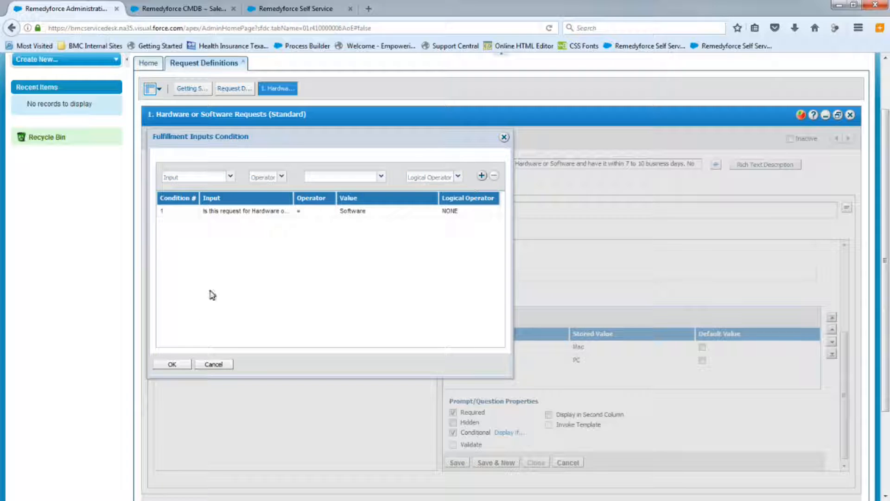
{"action": "left_click", "coordinate": [171, 365]}
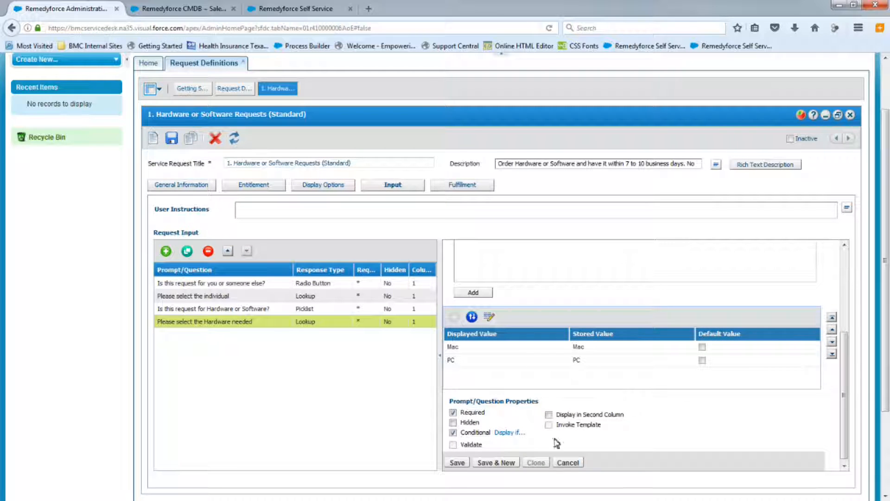
{"action": "left_click", "coordinate": [457, 463]}
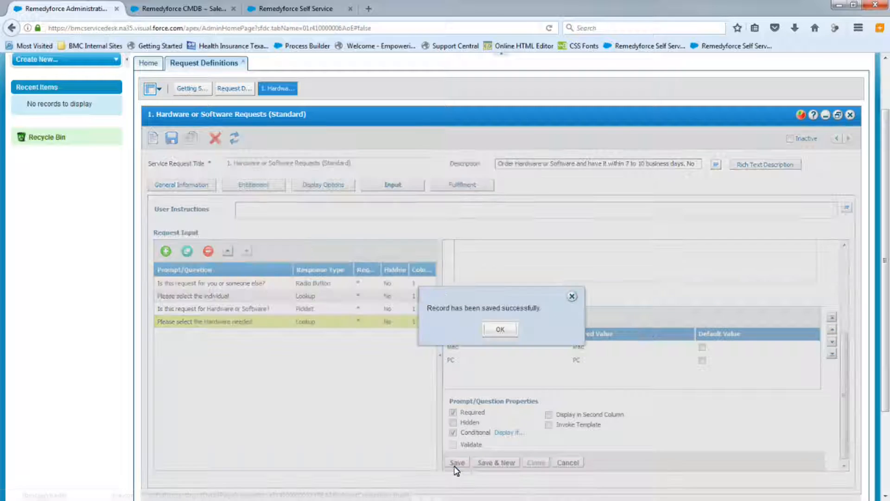
{"action": "left_click", "coordinate": [501, 329]}
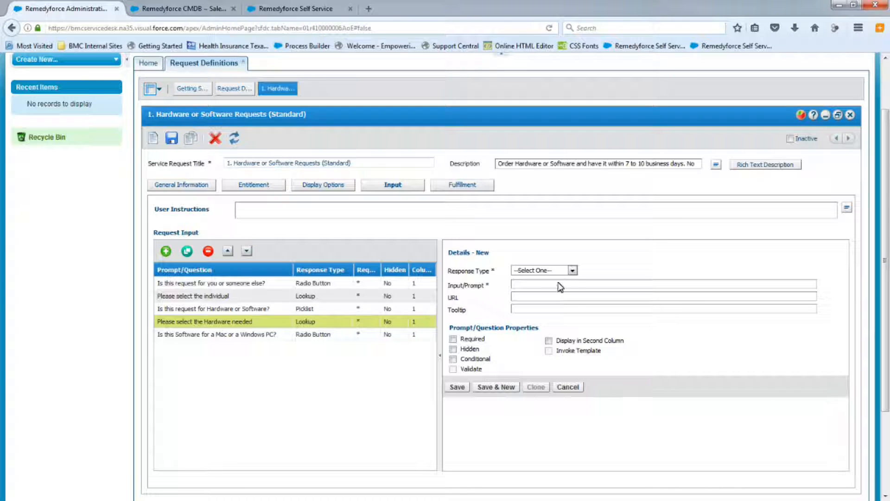
Start a new input with response type Lookup on the Base Element (BMCServiceDesk) object.
{"action": "left_click", "coordinate": [574, 272]}
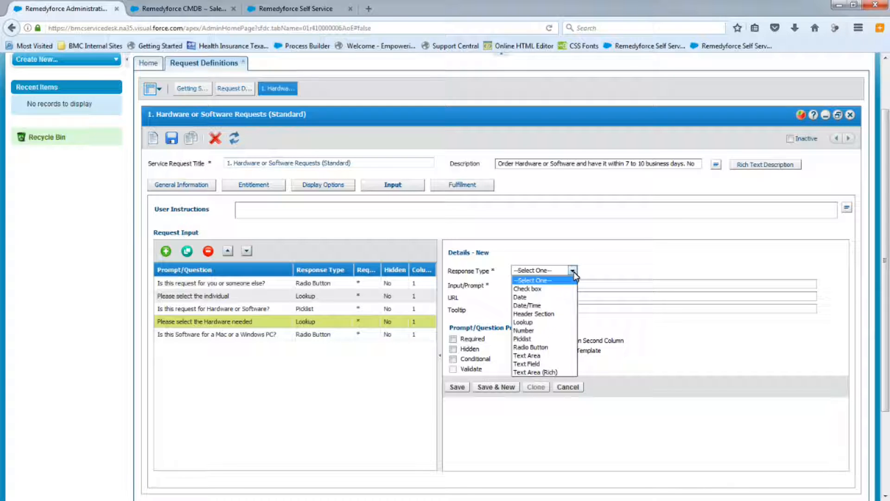
{"action": "left_click", "coordinate": [534, 328]}
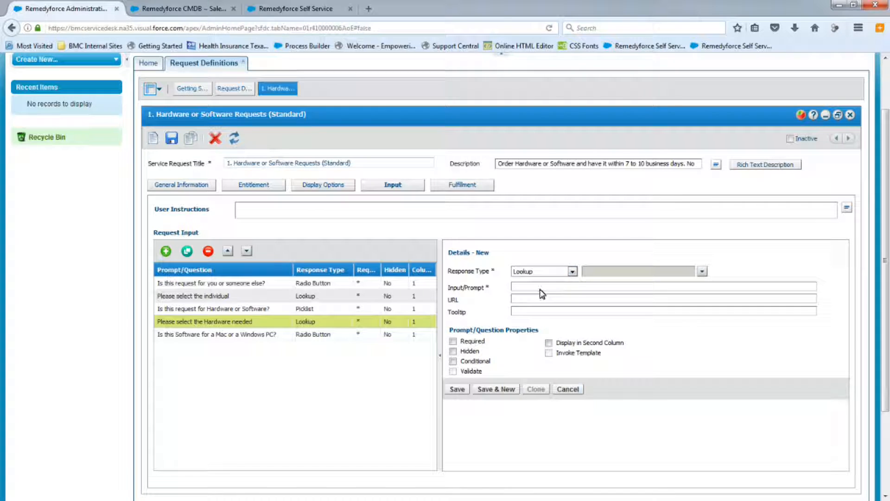
{"action": "left_click", "coordinate": [703, 272]}
{"action": "left_click", "coordinate": [612, 301]}
{"action": "left_click", "coordinate": [585, 451]}
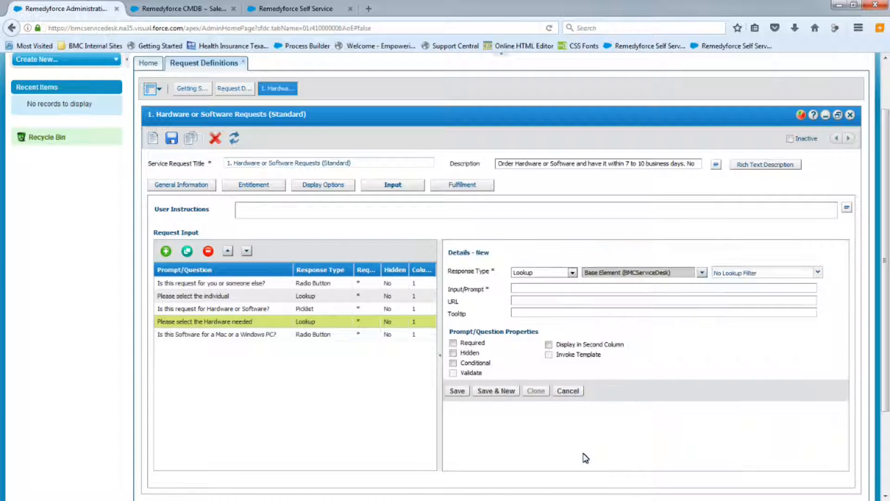
Create a new lookup filter named 'Software Class' with the criterion Available in SS = True.
{"action": "left_click", "coordinate": [818, 274]}
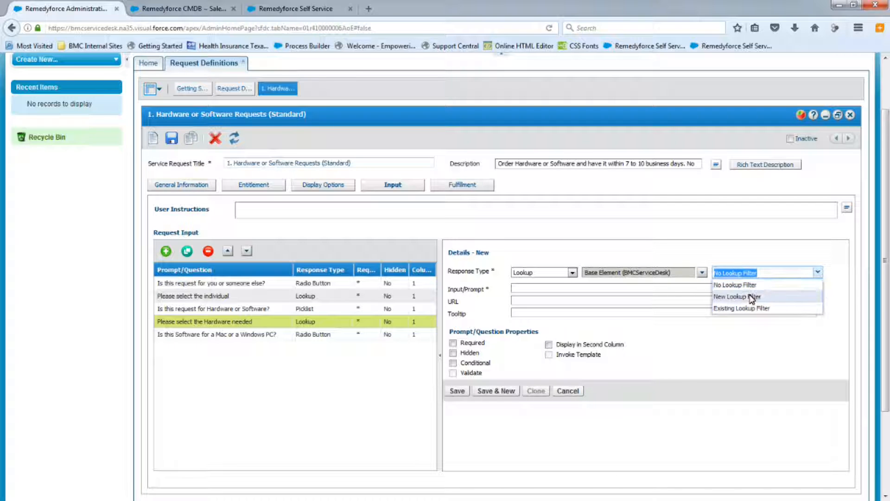
{"action": "left_click", "coordinate": [751, 294]}
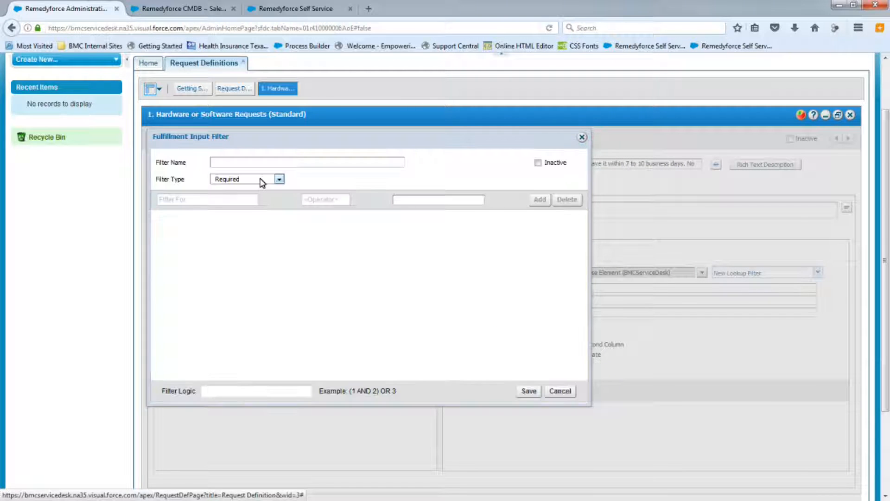
{"action": "left_click", "coordinate": [239, 164]}
{"action": "type", "text": "Software Class"}
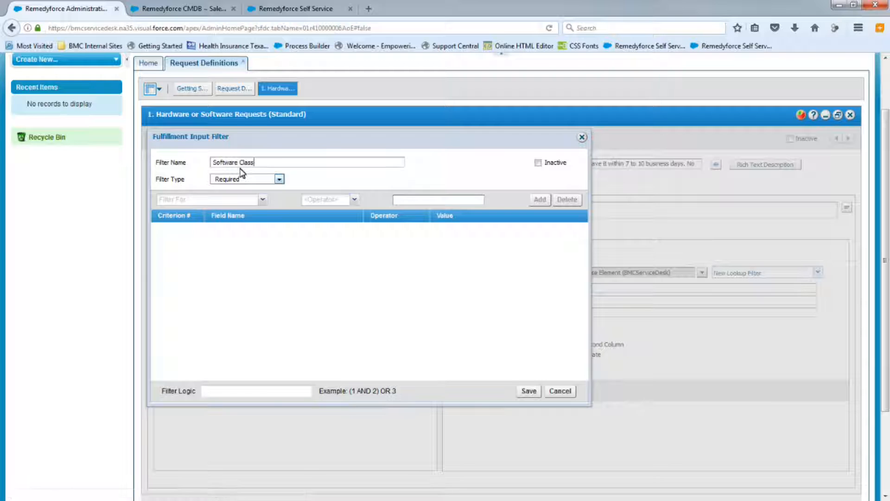
{"action": "left_click", "coordinate": [262, 199]}
{"action": "left_click", "coordinate": [172, 200]}
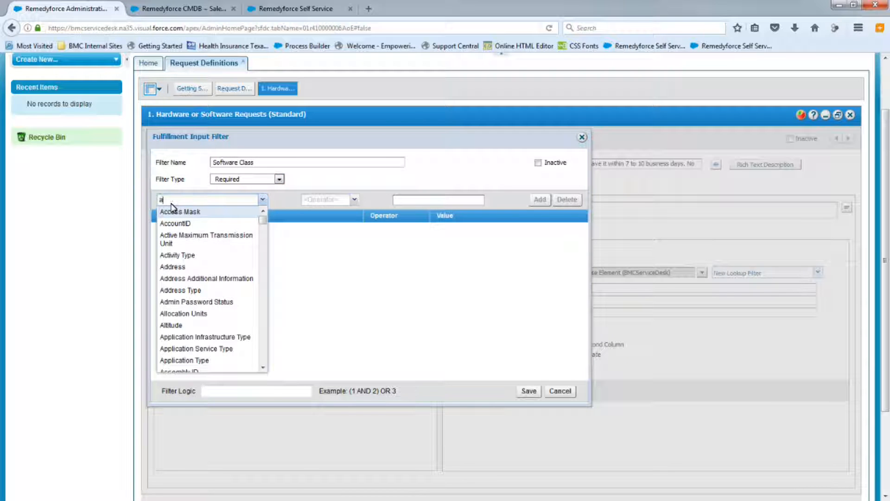
{"action": "type", "text": "Availability"}
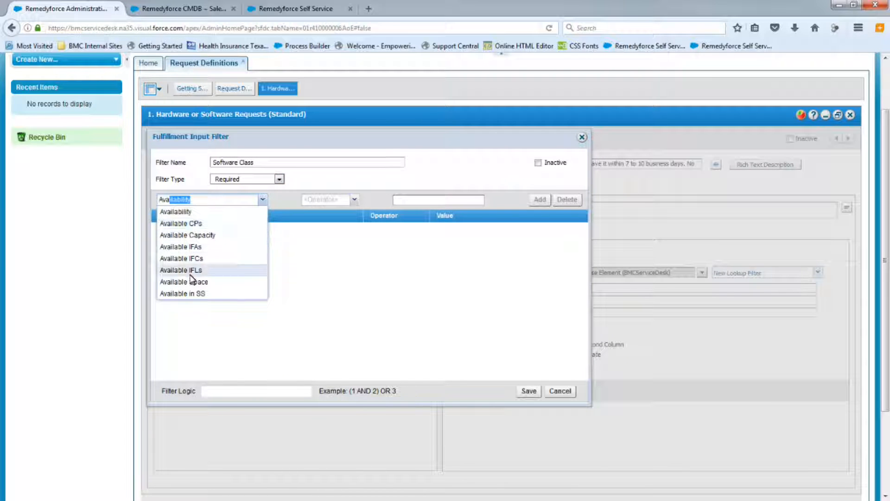
{"action": "left_click", "coordinate": [182, 293]}
{"action": "left_click", "coordinate": [343, 200]}
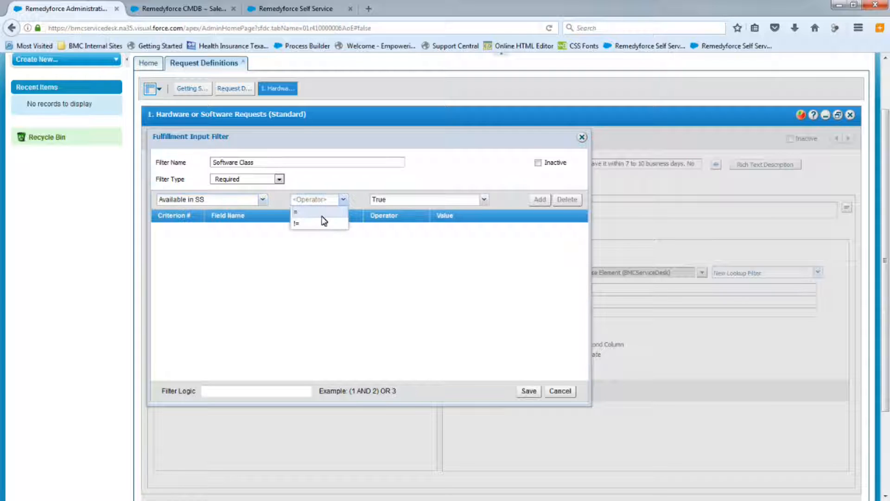
{"action": "left_click", "coordinate": [321, 218]}
{"action": "left_click", "coordinate": [538, 200]}
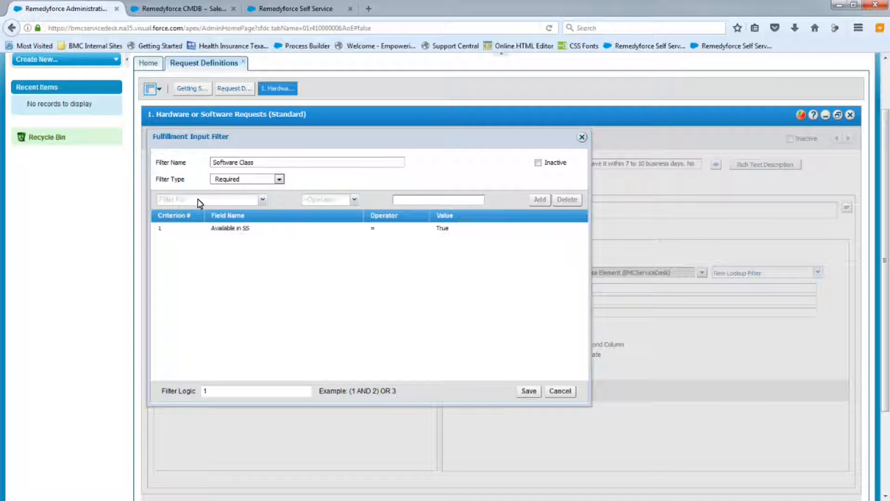
Add the filter criterion Class Name = BMC_Application, save the filter and close its dialog.
{"action": "type", "text": "Class"}
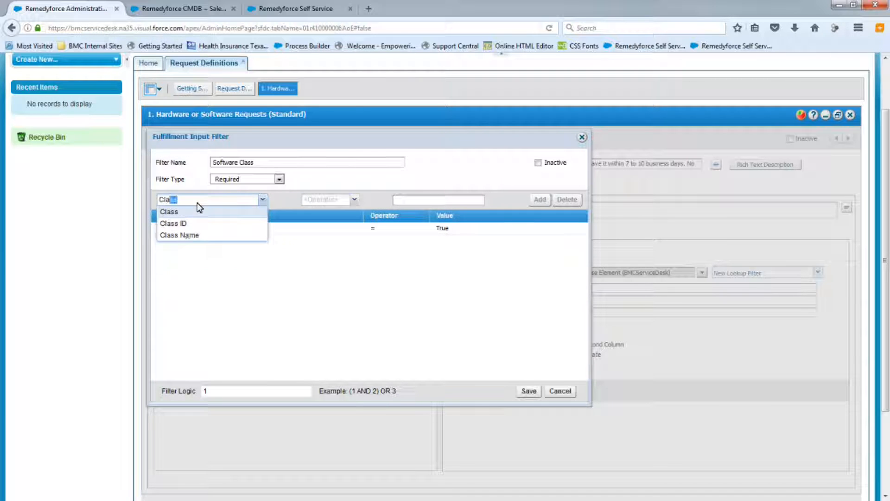
{"action": "left_click", "coordinate": [192, 235]}
{"action": "left_click", "coordinate": [354, 200]}
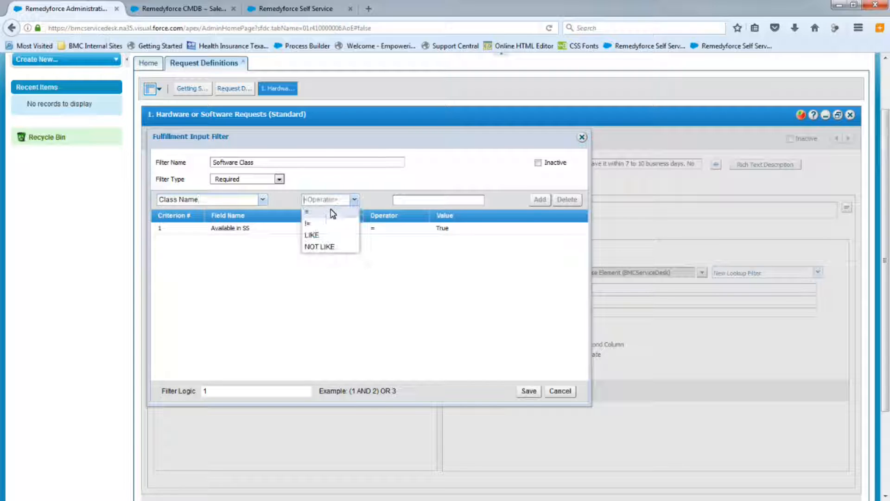
{"action": "left_click", "coordinate": [326, 213]}
{"action": "left_click", "coordinate": [409, 200]}
{"action": "type", "text": "B"}
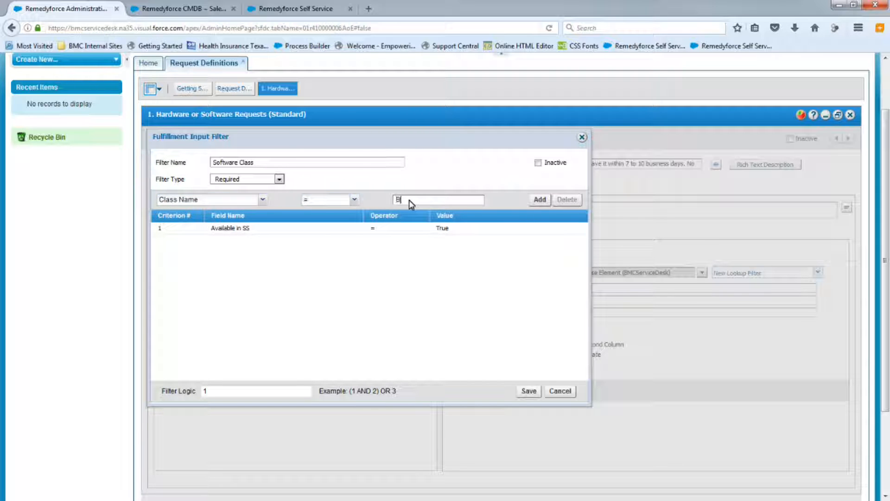
{"action": "type", "text": "MC_Application"}
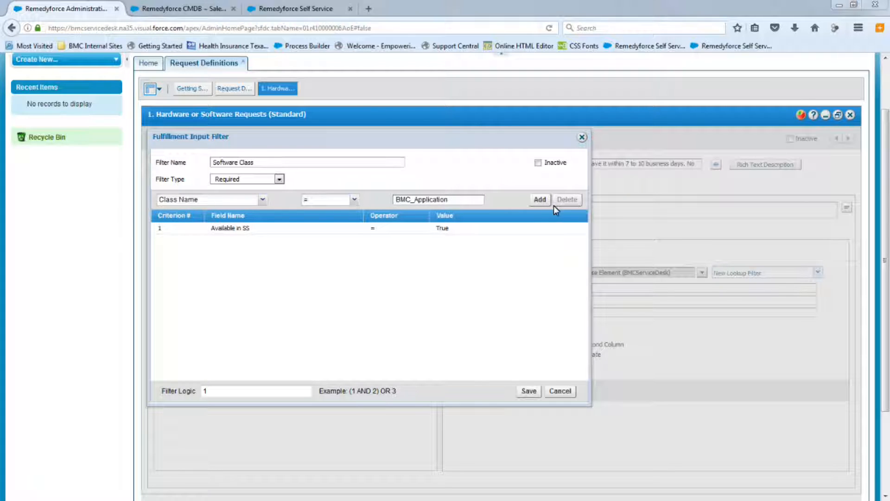
{"action": "left_click", "coordinate": [541, 199]}
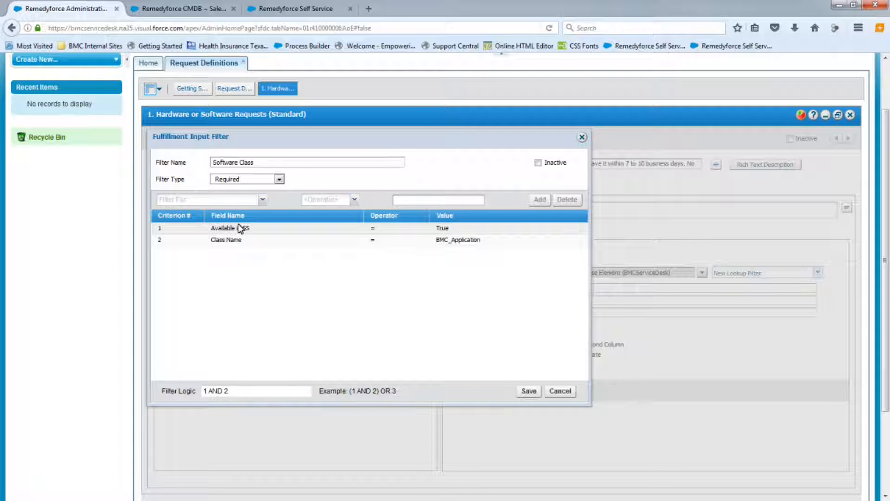
{"action": "left_click", "coordinate": [536, 395]}
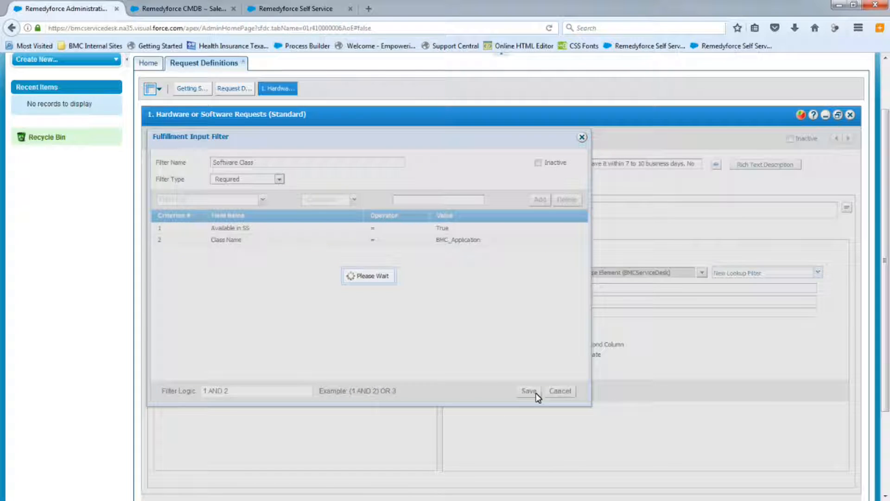
{"action": "left_click", "coordinate": [360, 296]}
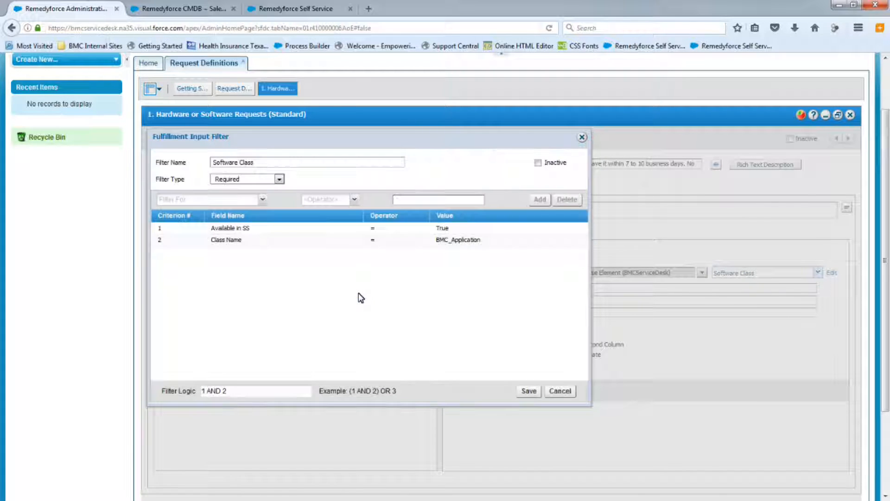
{"action": "left_click", "coordinate": [582, 138]}
Paste 'Please select the Software needed' as the input prompt and mark it Required and Conditional.
{"action": "type", "text": "Please select the Software needed"}
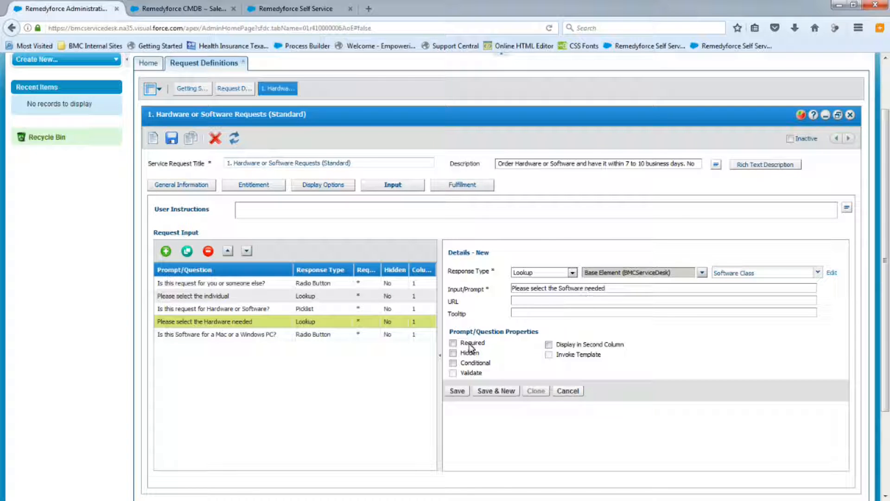
{"action": "left_click", "coordinate": [453, 343]}
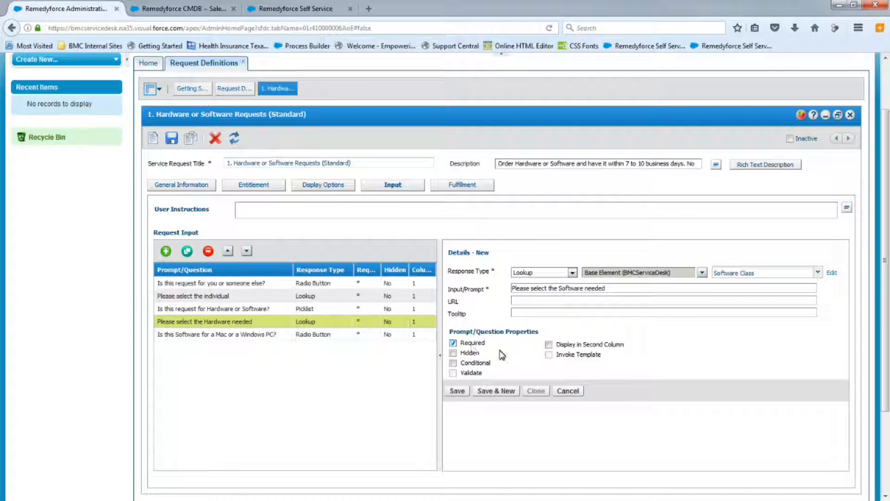
{"action": "left_click", "coordinate": [453, 363]}
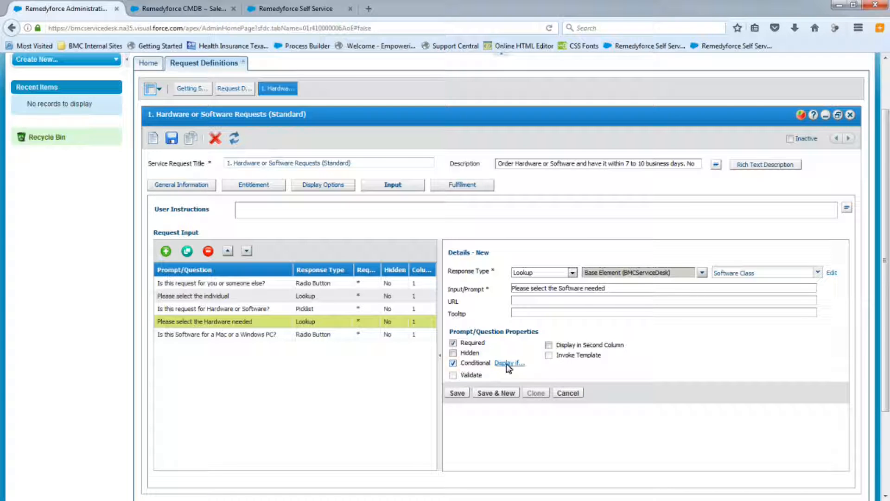
Set the software input's display condition to 'Is this request for Hardware or Software?' = Software with logical operator NONE.
{"action": "left_click", "coordinate": [505, 363]}
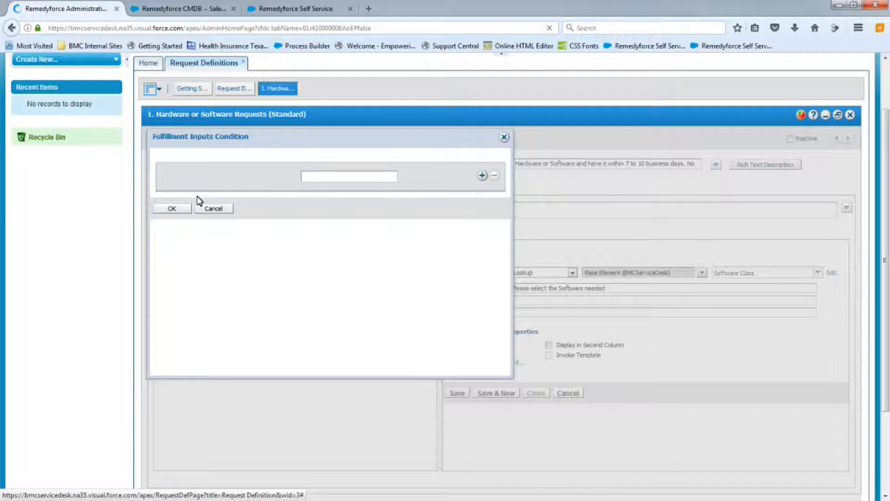
{"action": "left_click", "coordinate": [230, 177]}
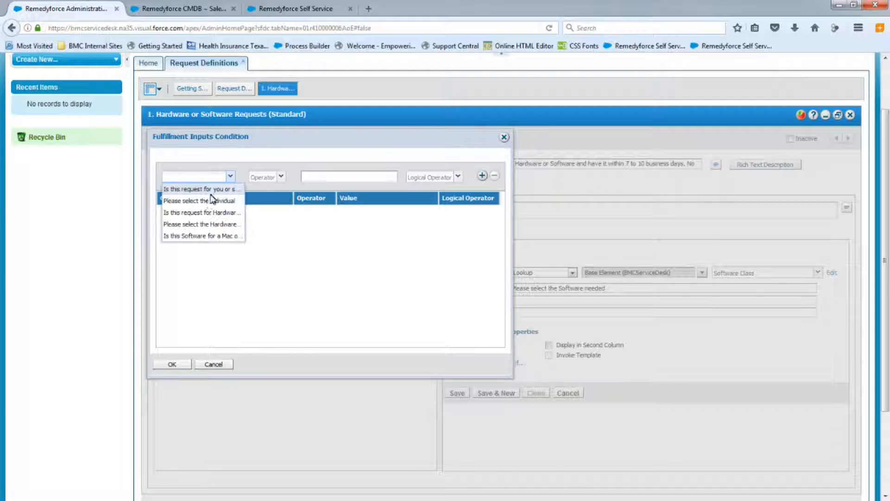
{"action": "left_click", "coordinate": [216, 212]}
{"action": "left_click", "coordinate": [282, 177]}
{"action": "left_click", "coordinate": [272, 193]}
{"action": "left_click", "coordinate": [380, 177]}
{"action": "left_click", "coordinate": [334, 200]}
{"action": "left_click", "coordinate": [457, 177]}
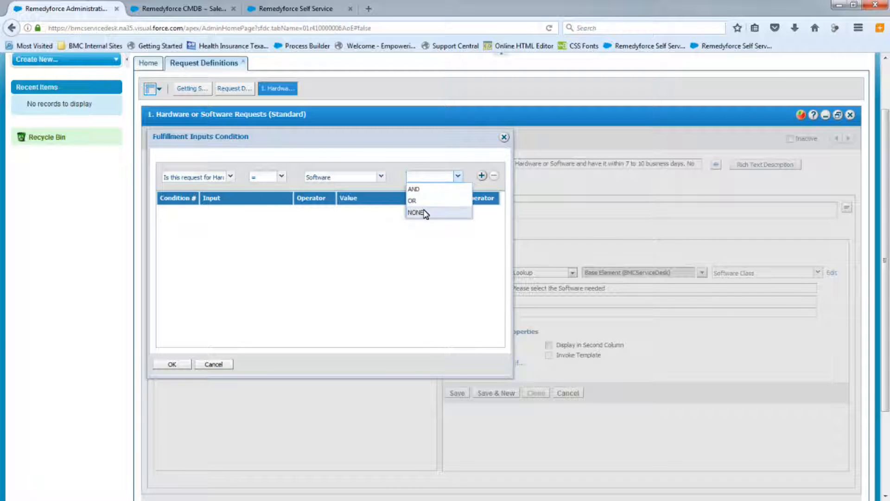
{"action": "left_click", "coordinate": [420, 212]}
{"action": "left_click", "coordinate": [481, 175]}
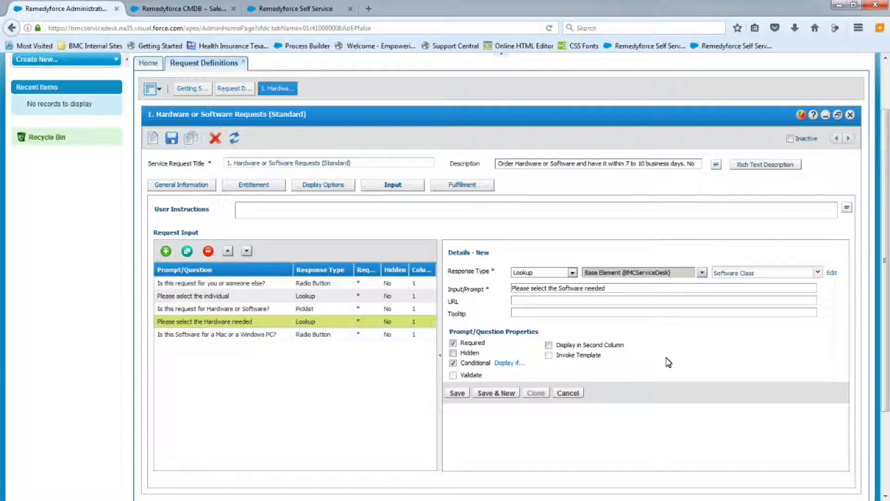
Save the software input prompt and dismiss the confirmation.
{"action": "left_click", "coordinate": [457, 393]}
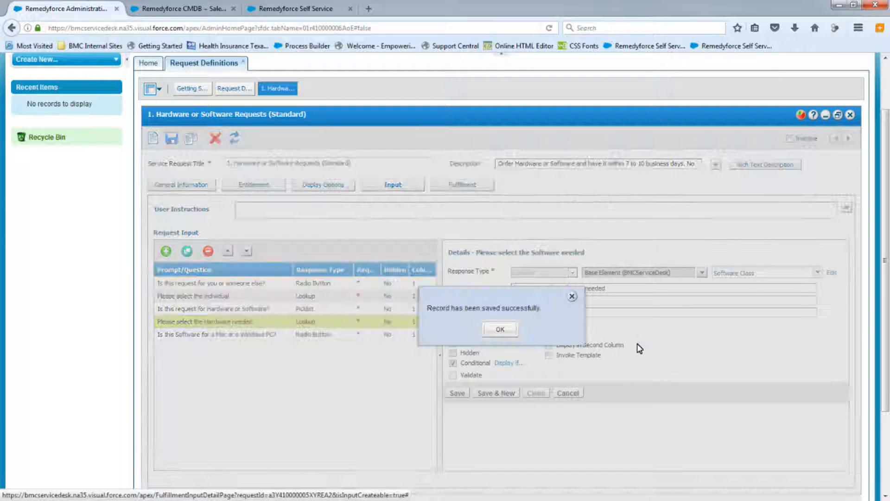
{"action": "left_click", "coordinate": [503, 330]}
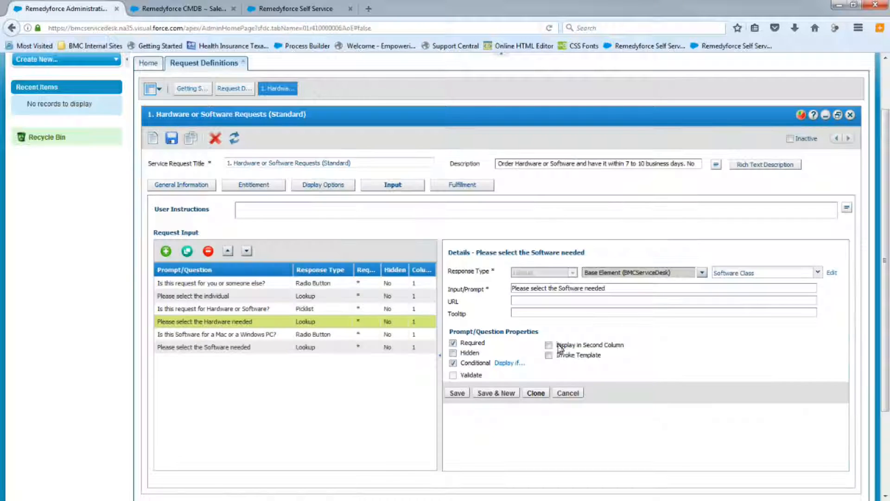
Add a new Number input with the prompt 'Please provide your Cost Center number for Billing purposes', marked Required and Conditional.
{"action": "left_click", "coordinate": [165, 251]}
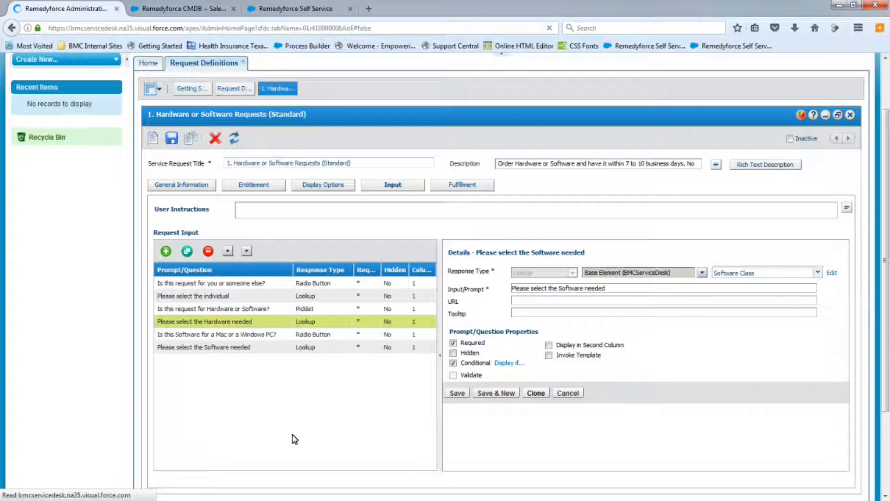
{"action": "left_click", "coordinate": [573, 271]}
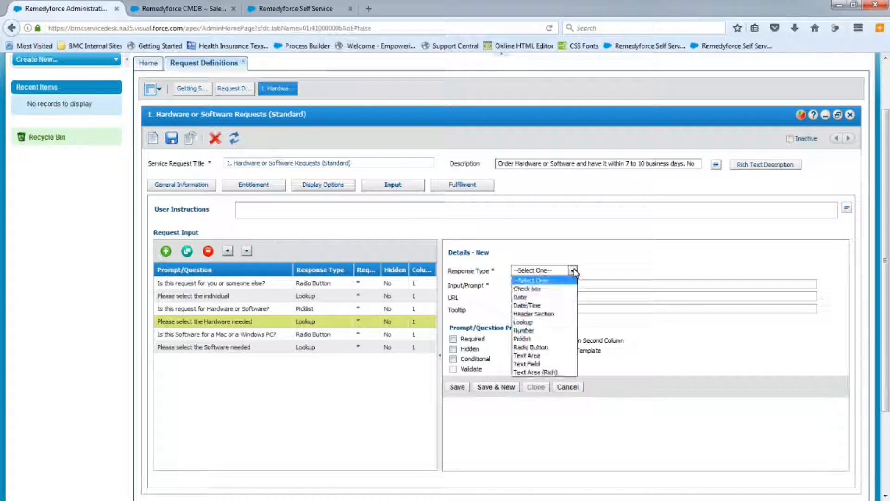
{"action": "left_click", "coordinate": [531, 336]}
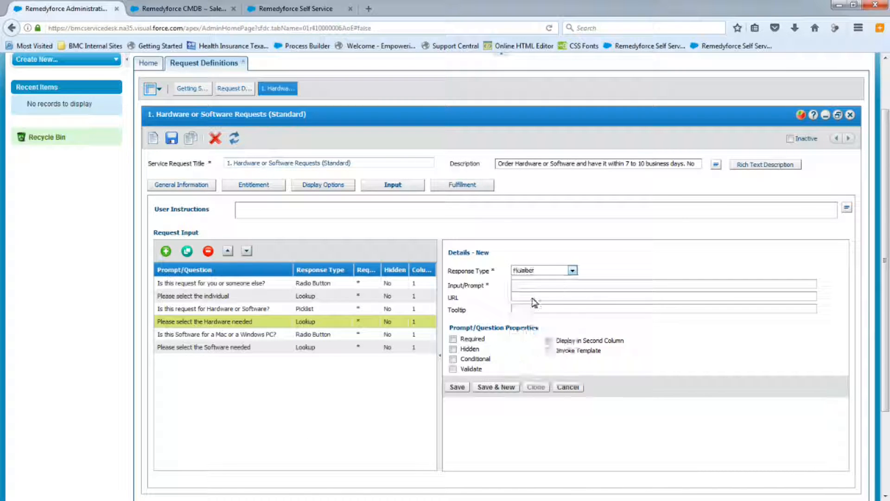
{"action": "type", "text": "Please provide your Cost Center number for Billing purposes"}
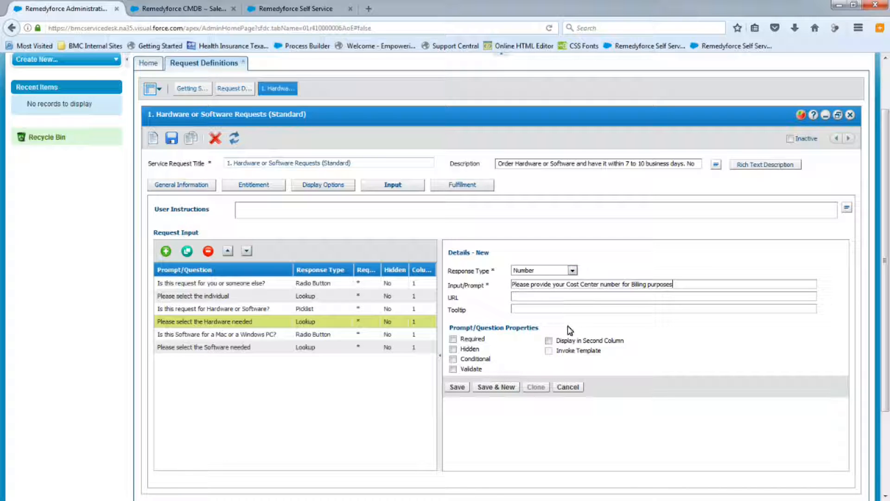
{"action": "left_click", "coordinate": [454, 339]}
{"action": "left_click", "coordinate": [453, 360]}
Open its display condition and add 'Is this request for Hardware or Software?' = Hardware with logical operator OR.
{"action": "left_click", "coordinate": [508, 359]}
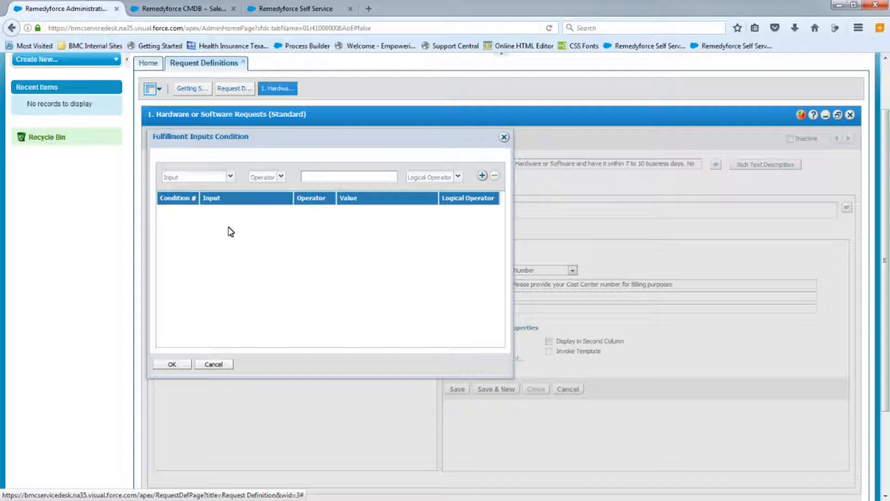
{"action": "left_click", "coordinate": [231, 178]}
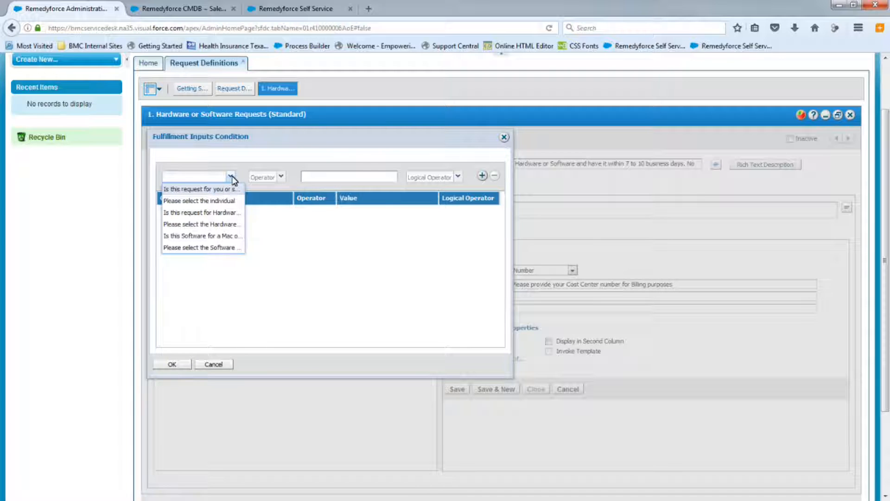
{"action": "left_click", "coordinate": [207, 213]}
{"action": "left_click", "coordinate": [281, 176]}
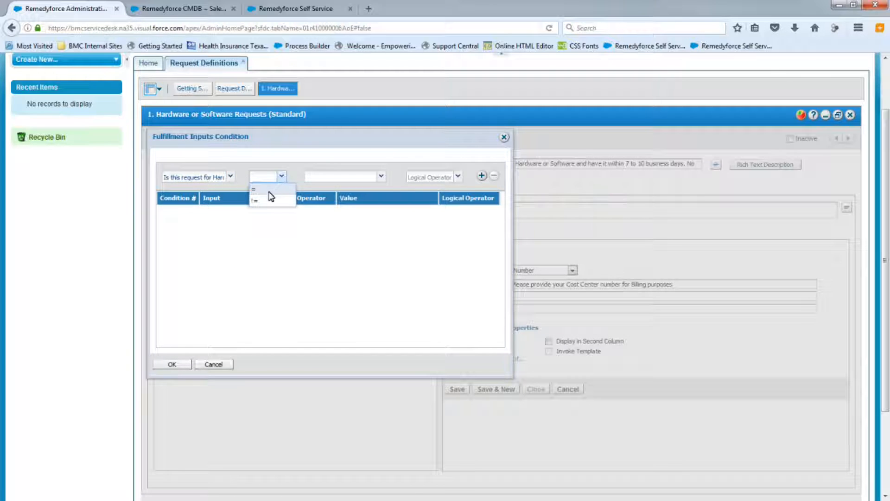
{"action": "left_click", "coordinate": [269, 190]}
{"action": "left_click", "coordinate": [381, 176]}
{"action": "left_click", "coordinate": [325, 188]}
{"action": "left_click", "coordinate": [458, 176]}
{"action": "left_click", "coordinate": [434, 209]}
{"action": "left_click", "coordinate": [482, 176]}
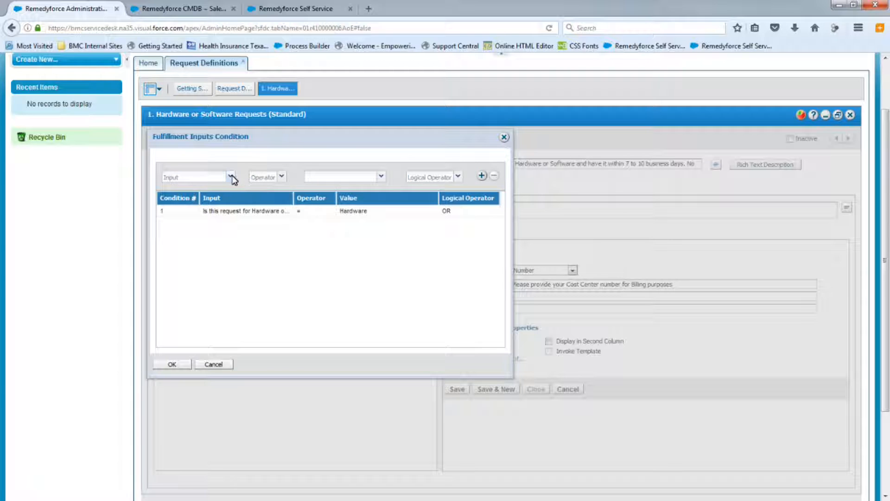
Add a second condition 'Is this request for Hardware or Software?' = Software with operator NONE and confirm the conditions.
{"action": "left_click", "coordinate": [230, 176]}
{"action": "left_click", "coordinate": [216, 213]}
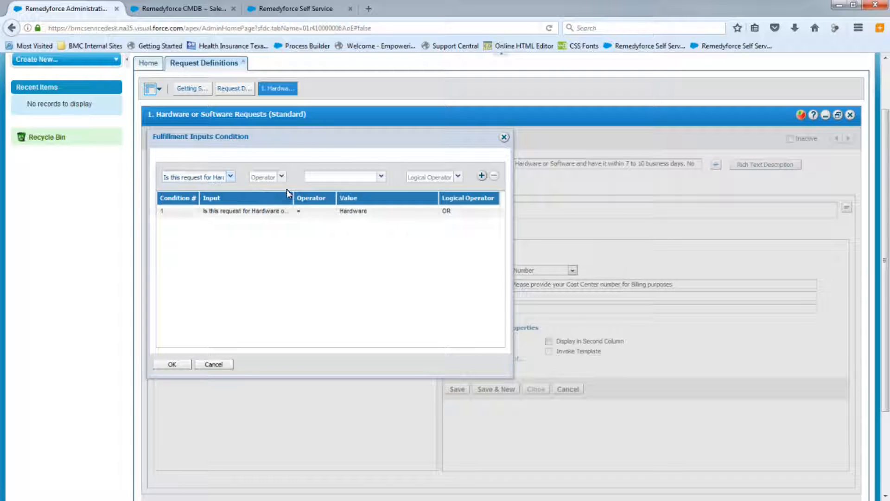
{"action": "left_click", "coordinate": [281, 176]}
{"action": "left_click", "coordinate": [267, 191]}
{"action": "left_click", "coordinate": [380, 177]}
{"action": "left_click", "coordinate": [316, 200]}
{"action": "left_click", "coordinate": [458, 178]}
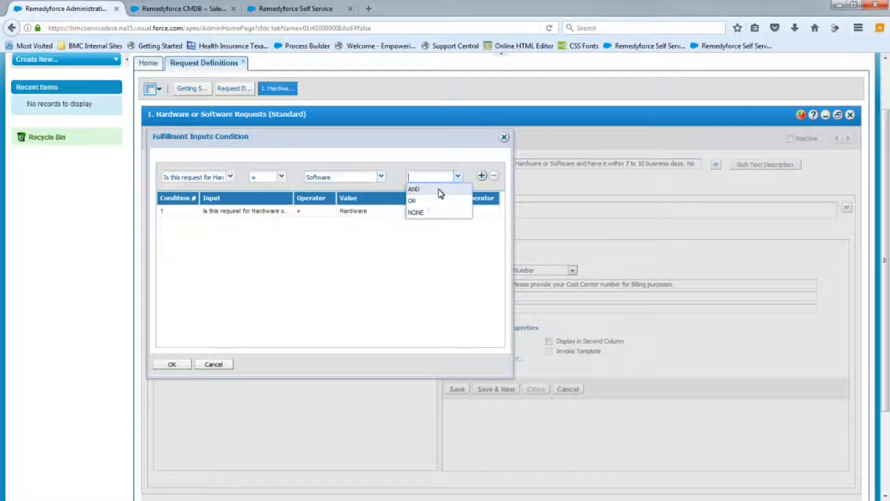
{"action": "left_click", "coordinate": [421, 215]}
{"action": "left_click", "coordinate": [483, 176]}
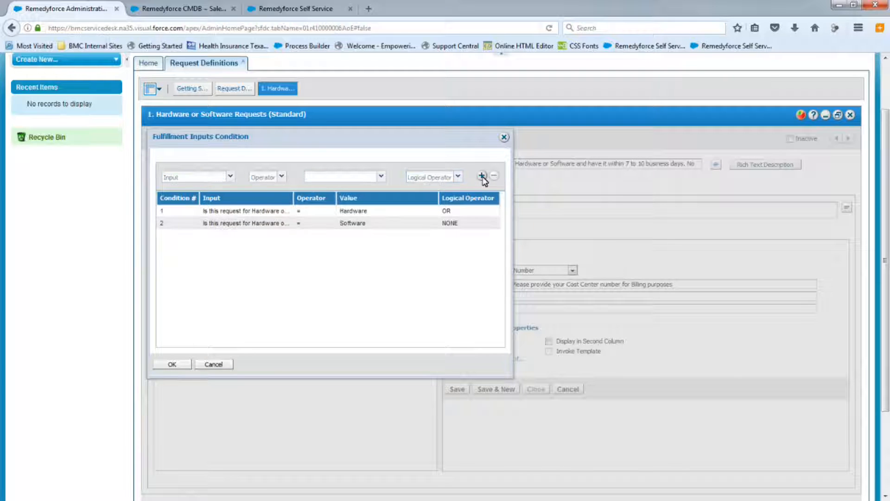
{"action": "left_click", "coordinate": [179, 366]}
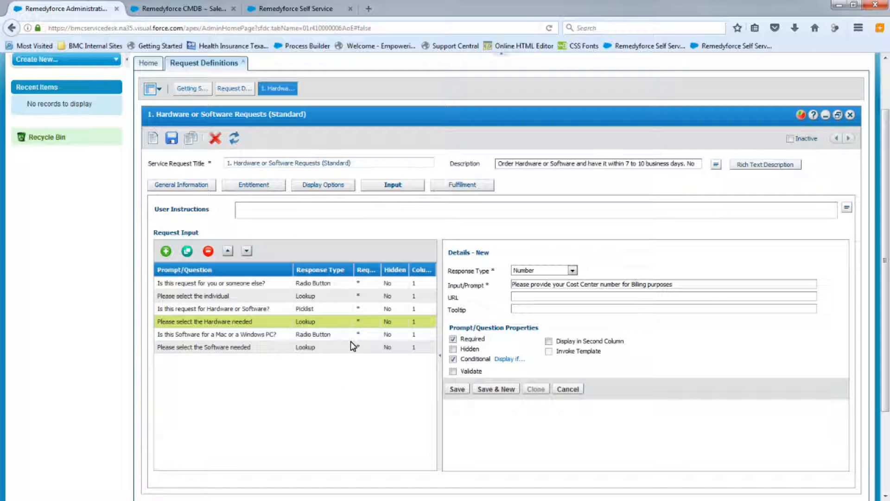
Save the cost center input and dismiss the confirmation.
{"action": "left_click", "coordinate": [458, 389]}
{"action": "left_click", "coordinate": [500, 329]}
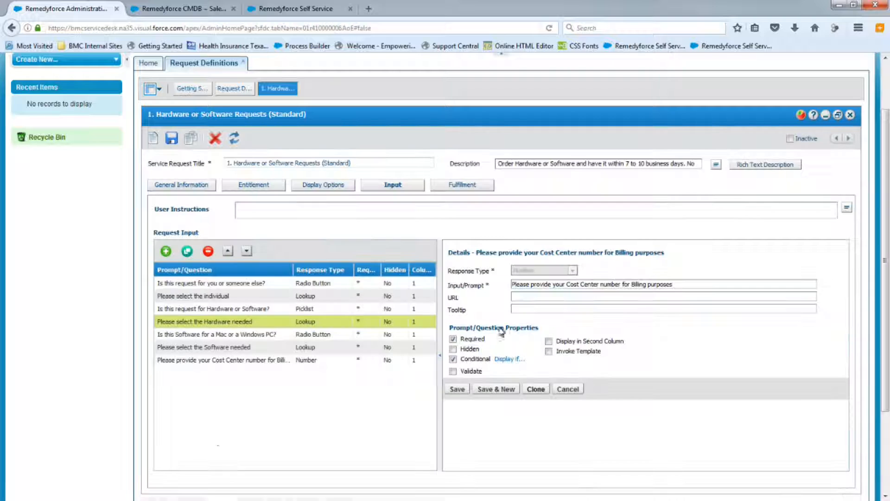
Add a new Text Field input with the prompt 'Any Additional Comments?' and mark it Conditional.
{"action": "left_click", "coordinate": [165, 252]}
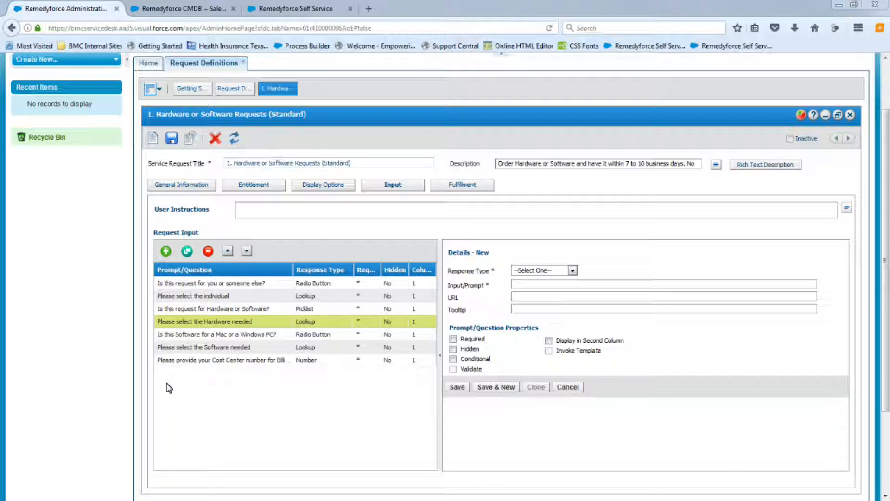
{"action": "left_click", "coordinate": [573, 270]}
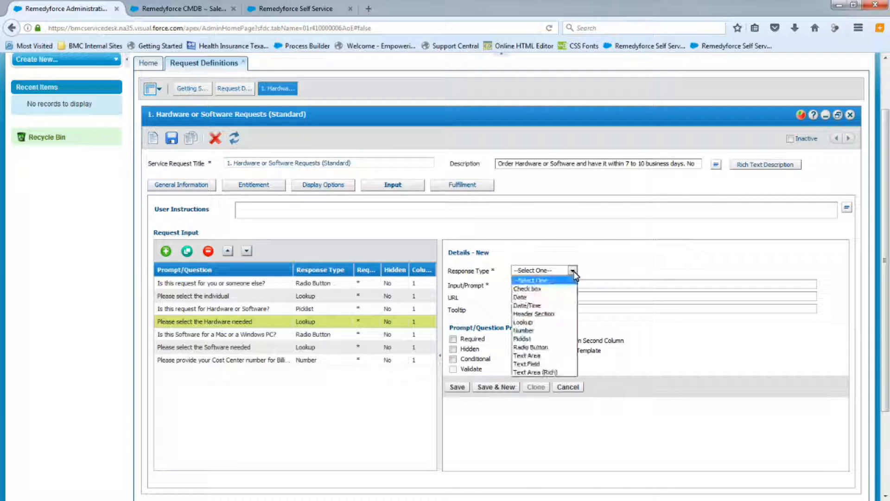
{"action": "left_click", "coordinate": [530, 365]}
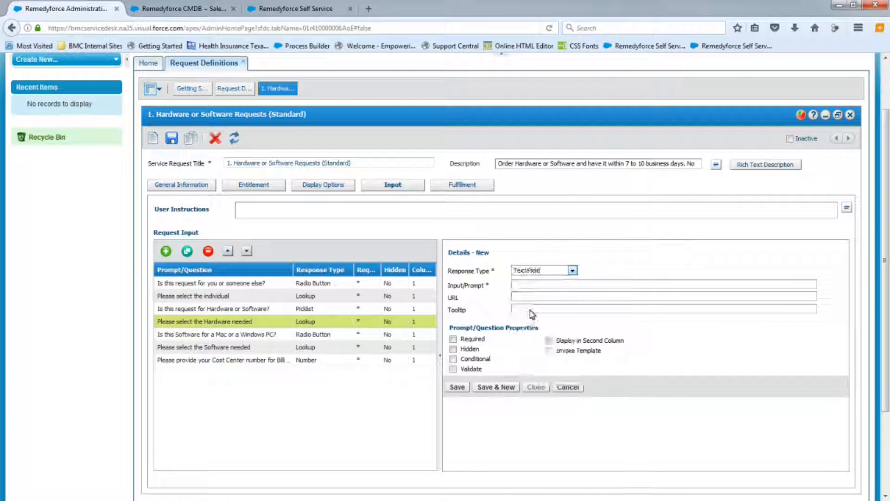
{"action": "left_click", "coordinate": [525, 285]}
{"action": "type", "text": "Any Additional Comments?"}
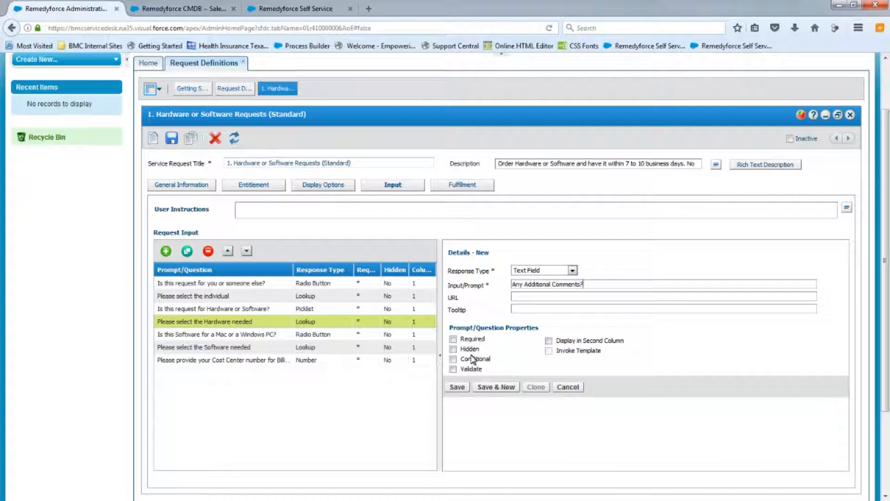
{"action": "left_click", "coordinate": [453, 360]}
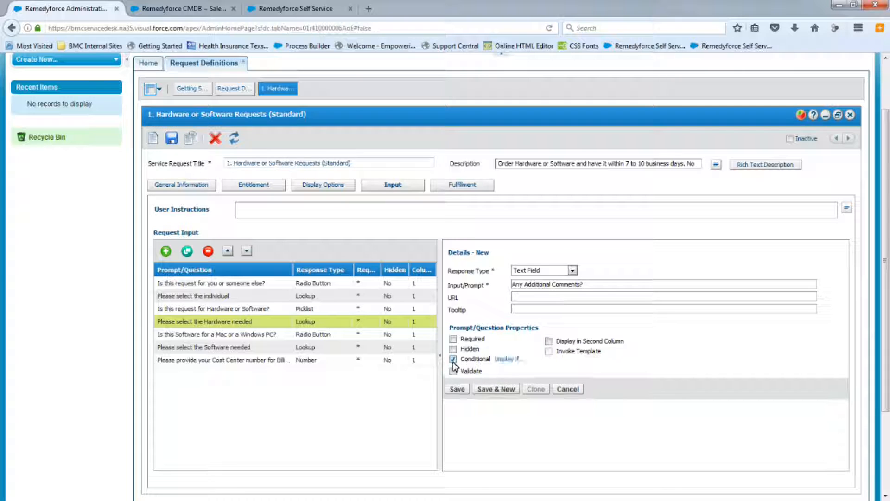
Open its display condition and add 'Is this request for Hardware or Software?' = Hardware with logical operator OR.
{"action": "left_click", "coordinate": [513, 362]}
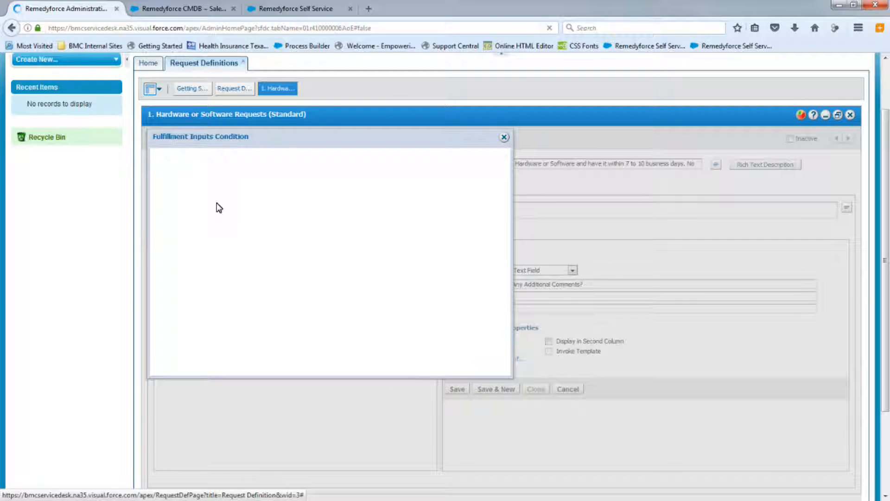
{"action": "left_click", "coordinate": [230, 177]}
{"action": "left_click", "coordinate": [229, 183]}
{"action": "left_click", "coordinate": [281, 177]}
{"action": "left_click", "coordinate": [344, 179]}
{"action": "left_click", "coordinate": [319, 189]}
{"action": "left_click", "coordinate": [457, 176]}
{"action": "left_click", "coordinate": [431, 199]}
{"action": "left_click", "coordinate": [482, 175]}
Add a second condition 'Is this request for Hardware or Software?' = Software with operator NONE and confirm the conditions.
{"action": "left_click", "coordinate": [230, 177]}
{"action": "left_click", "coordinate": [218, 199]}
{"action": "left_click", "coordinate": [230, 177]}
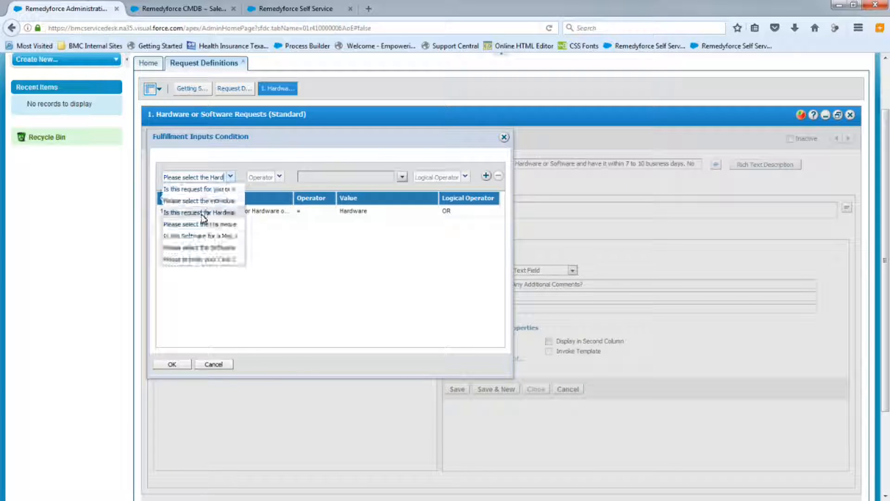
{"action": "left_click", "coordinate": [205, 212]}
{"action": "left_click", "coordinate": [281, 177]}
{"action": "left_click", "coordinate": [270, 198]}
{"action": "left_click", "coordinate": [381, 177]}
{"action": "left_click", "coordinate": [324, 199]}
{"action": "left_click", "coordinate": [458, 177]}
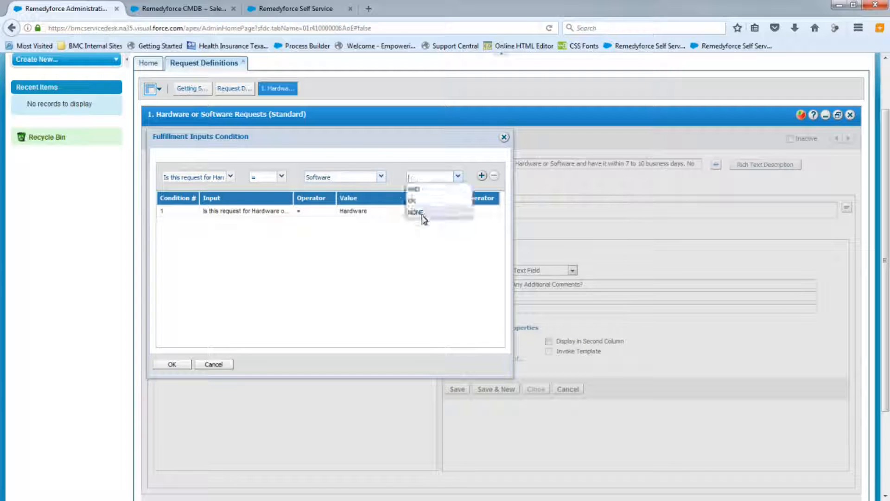
{"action": "left_click", "coordinate": [423, 218]}
{"action": "left_click", "coordinate": [481, 175]}
{"action": "left_click", "coordinate": [174, 365]}
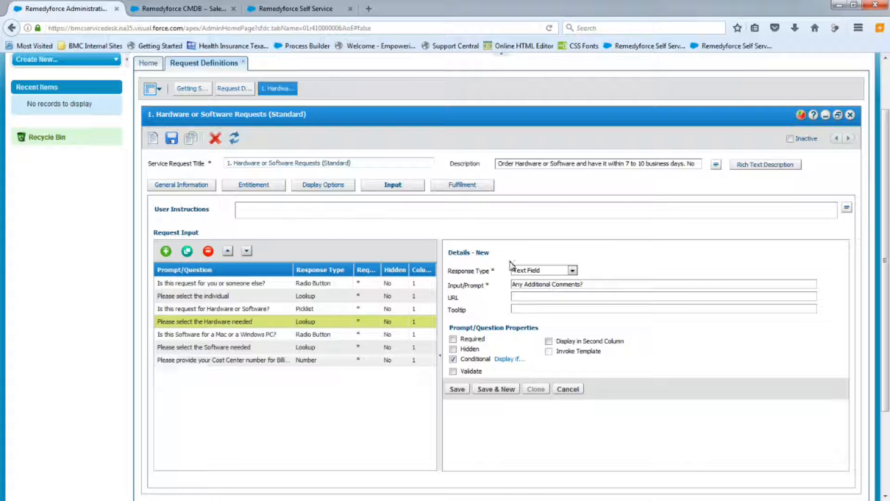
Save the comments input and then save the whole request definition, dismissing both confirmations.
{"action": "left_click", "coordinate": [458, 391]}
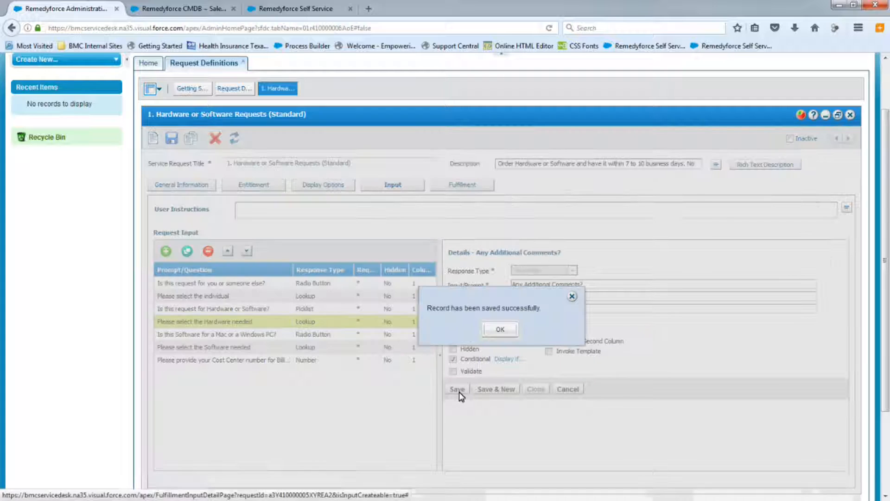
{"action": "left_click", "coordinate": [508, 330]}
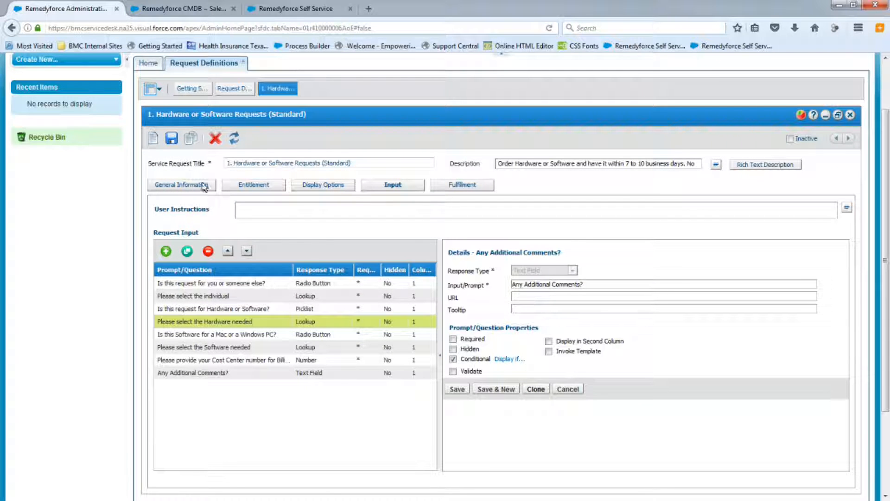
{"action": "left_click", "coordinate": [169, 143]}
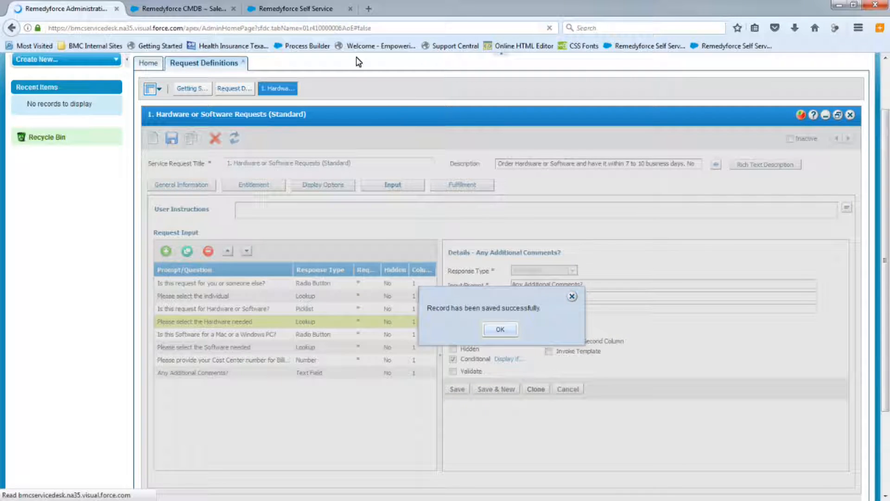
{"action": "left_click", "coordinate": [500, 329]}
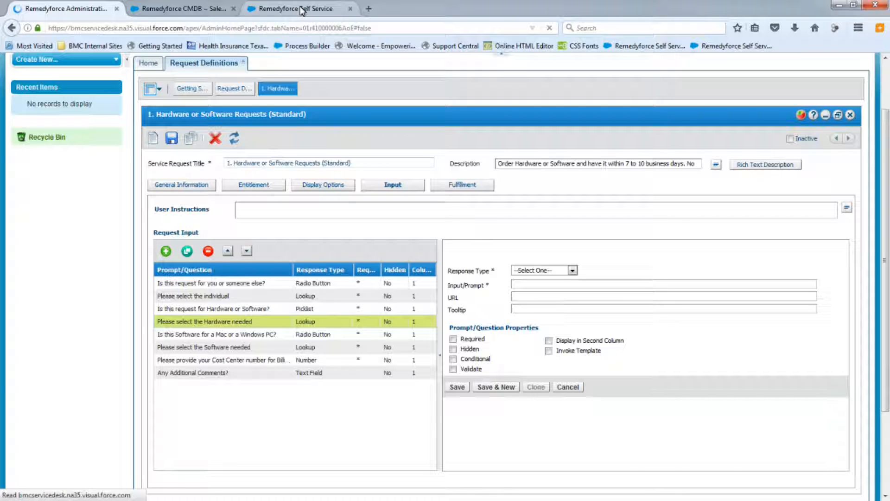
Switch to the Self Service tab, reload it and open the Hardware or Software Requests (Standard) request.
{"action": "left_click", "coordinate": [302, 10]}
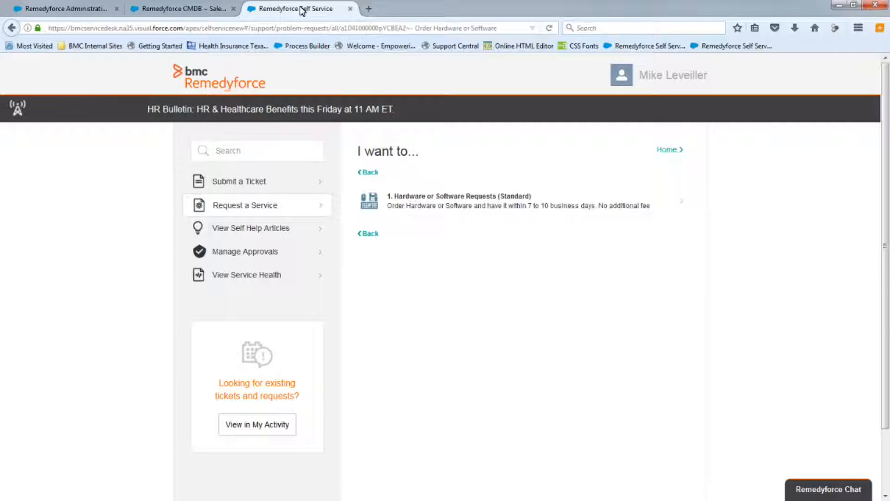
{"action": "left_click", "coordinate": [549, 29]}
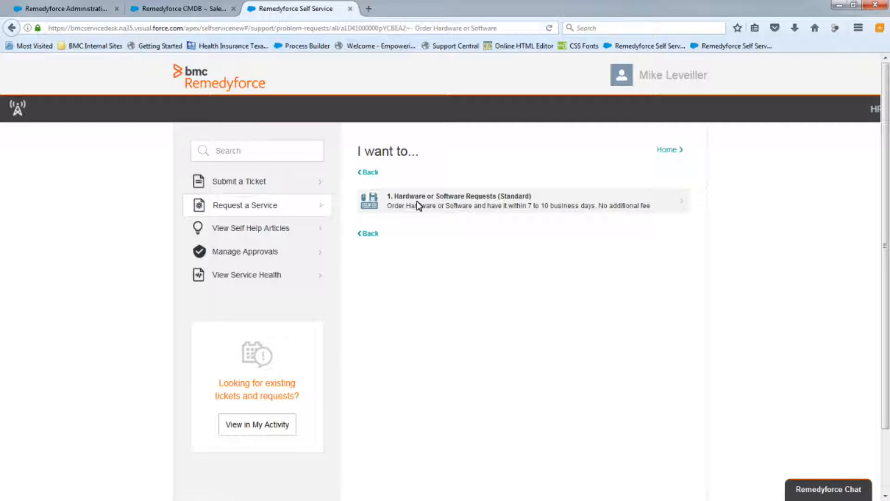
{"action": "left_click", "coordinate": [419, 204]}
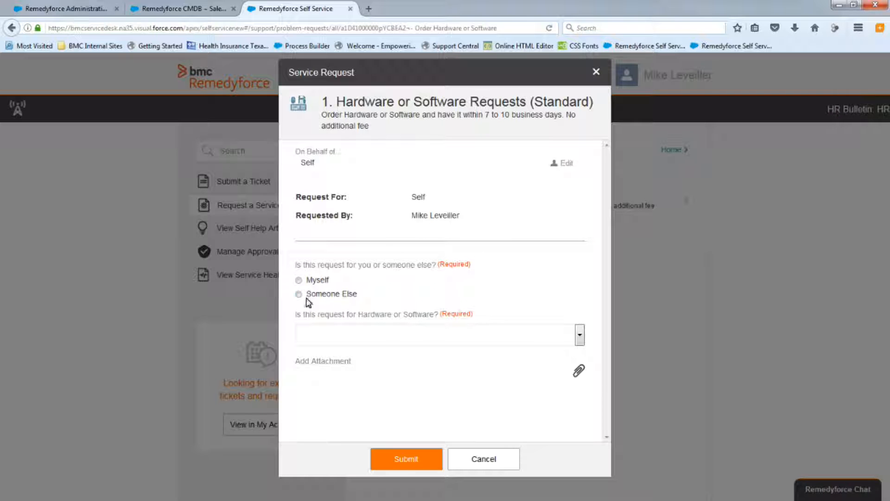
Test the form by choosing Myself, then Someone Else, and opening and closing the individual lookup list.
{"action": "left_click", "coordinate": [299, 281]}
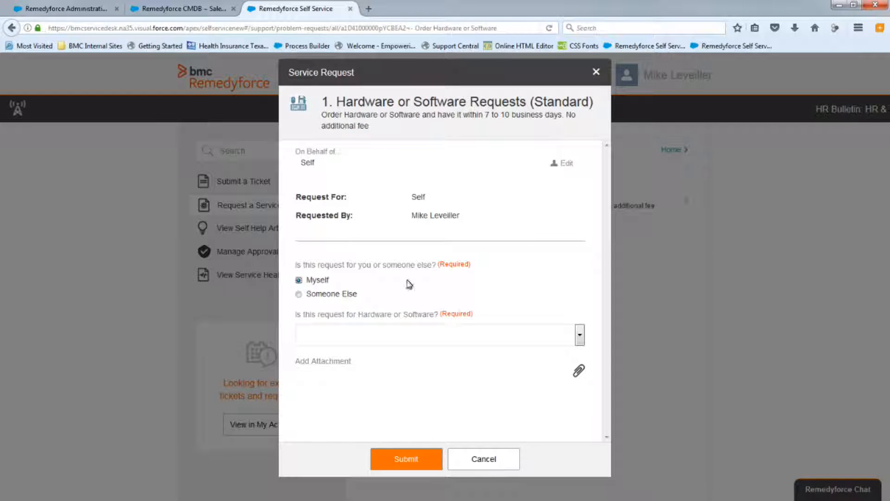
{"action": "left_click", "coordinate": [299, 295]}
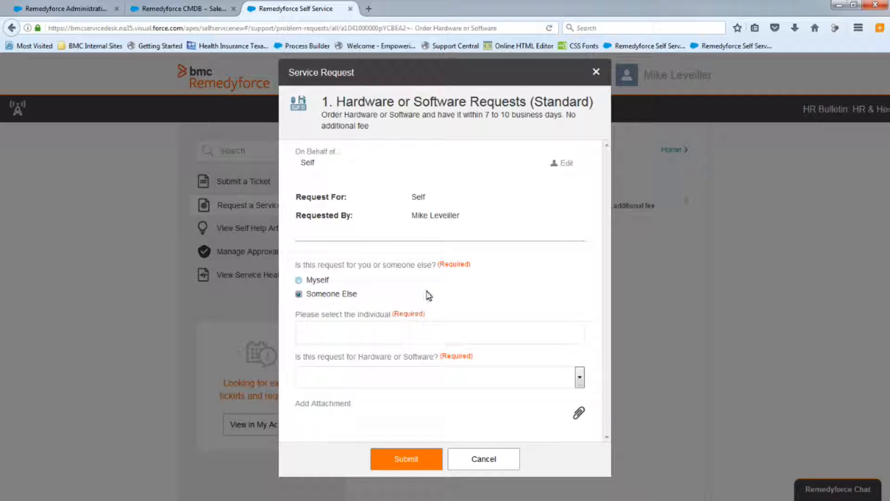
{"action": "left_click", "coordinate": [475, 326]}
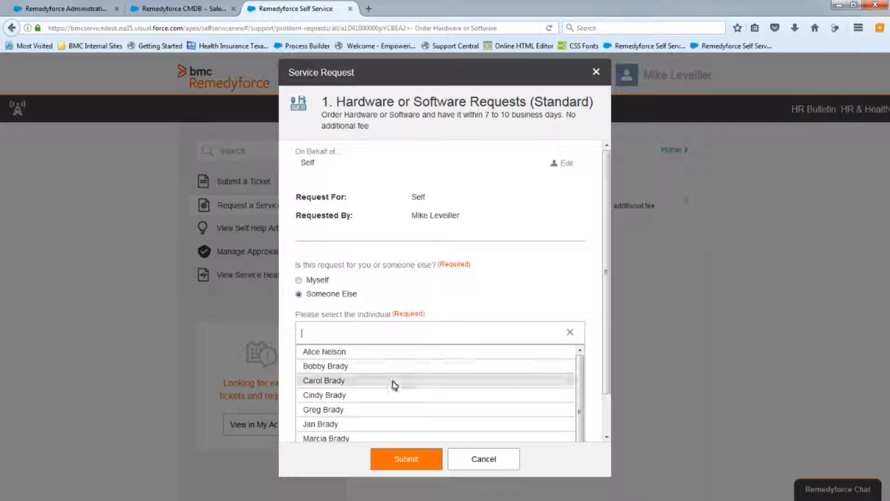
{"action": "left_click", "coordinate": [570, 334]}
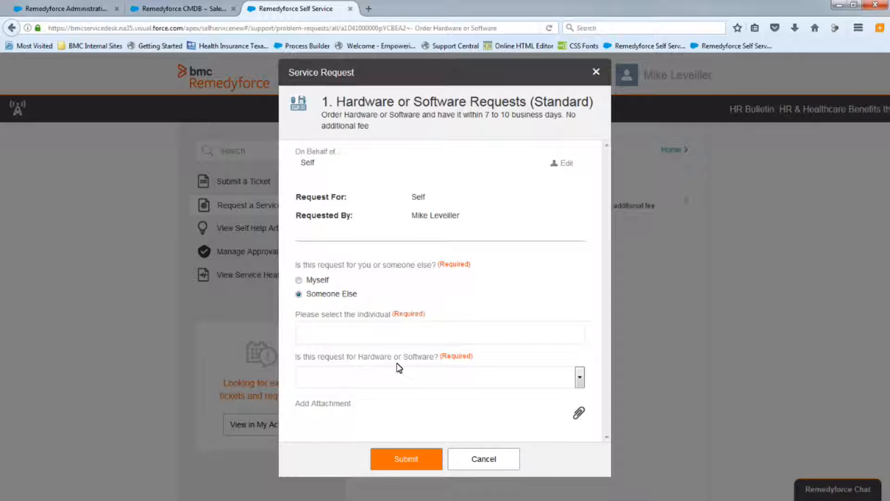
Choose Hardware as the request type and browse the hardware lookup list before closing it.
{"action": "left_click", "coordinate": [427, 377]}
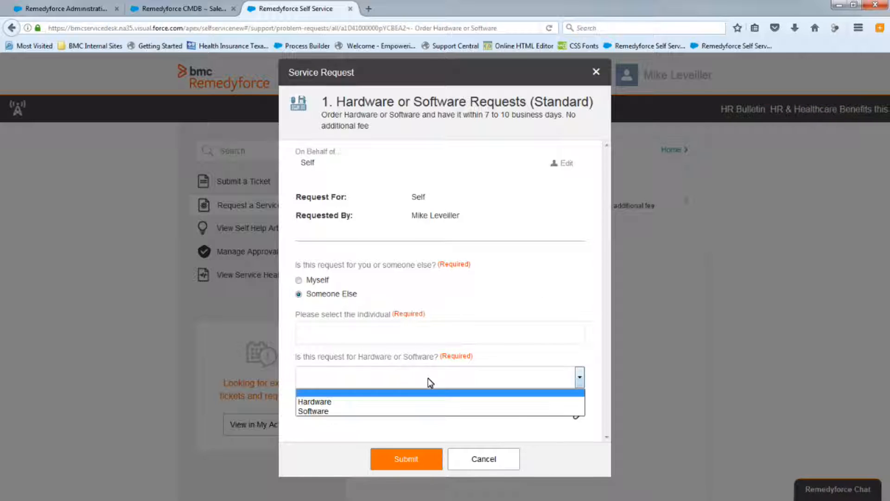
{"action": "left_click", "coordinate": [347, 402]}
{"action": "scroll", "coordinate": [566, 312], "scroll_direction": "down", "scroll_amount": 3}
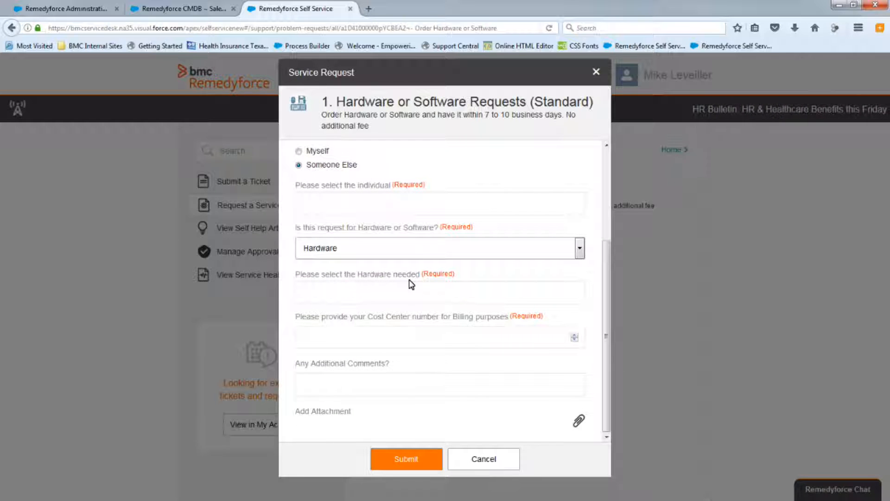
{"action": "left_click", "coordinate": [371, 295]}
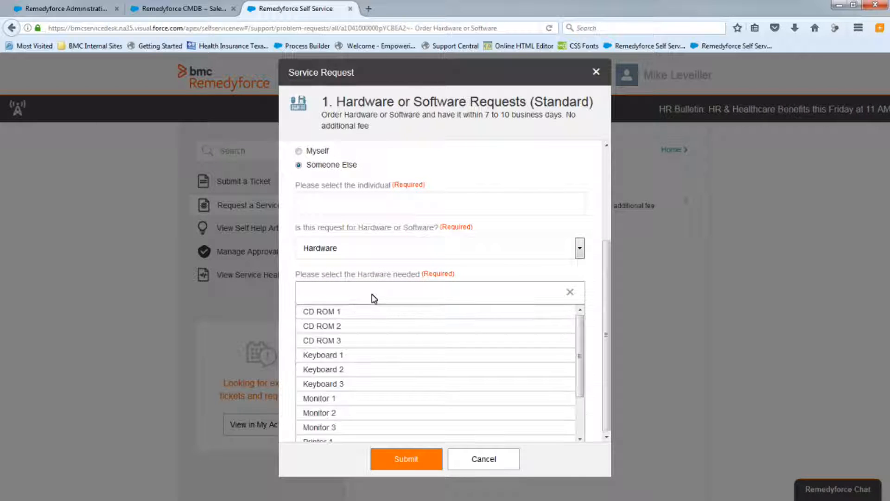
{"action": "scroll", "coordinate": [360, 334], "scroll_direction": "down", "scroll_amount": 2}
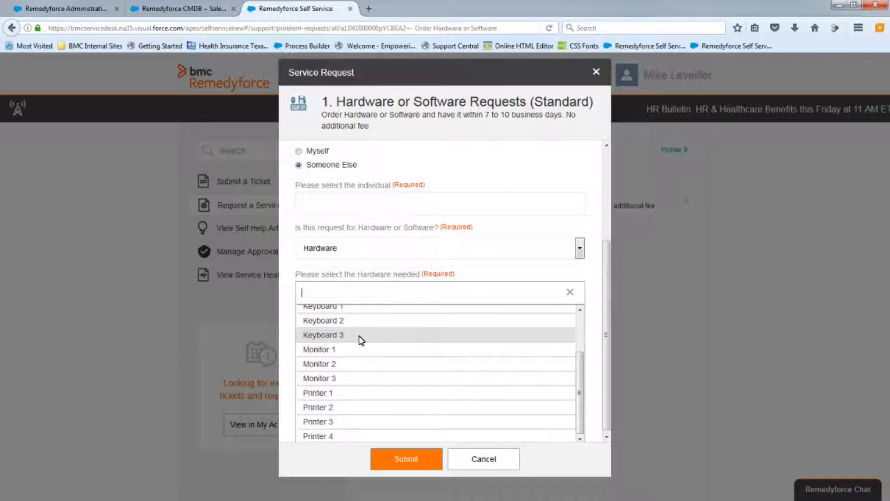
{"action": "scroll", "coordinate": [361, 334], "scroll_direction": "up", "scroll_amount": 2}
{"action": "left_click", "coordinate": [571, 293]}
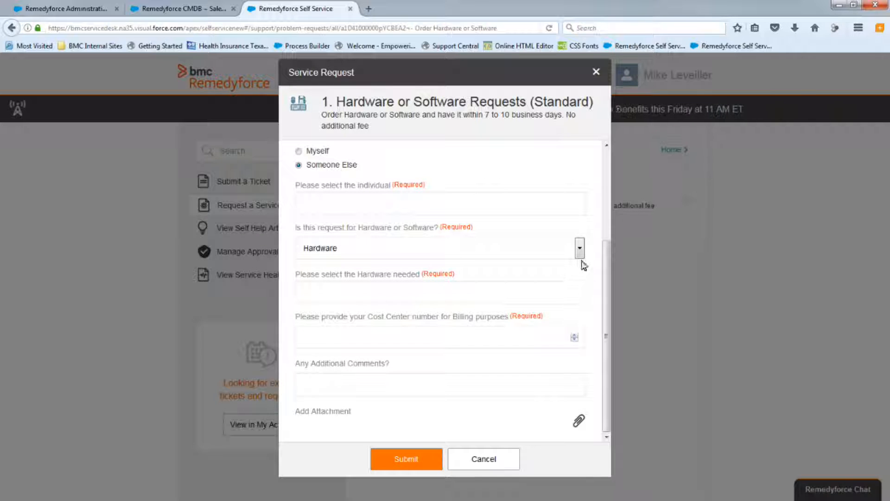
Switch the request type answer to Software and choose Mac as the platform.
{"action": "left_click", "coordinate": [579, 250]}
{"action": "left_click", "coordinate": [322, 274]}
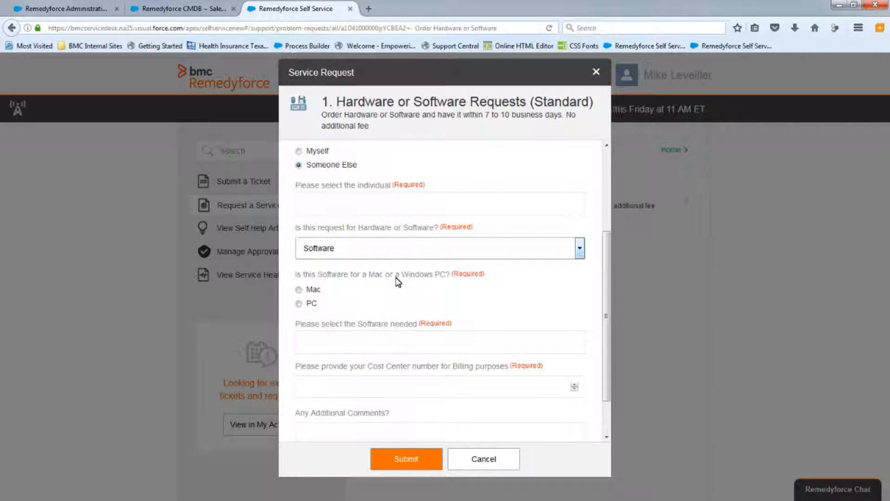
{"action": "left_click", "coordinate": [299, 290]}
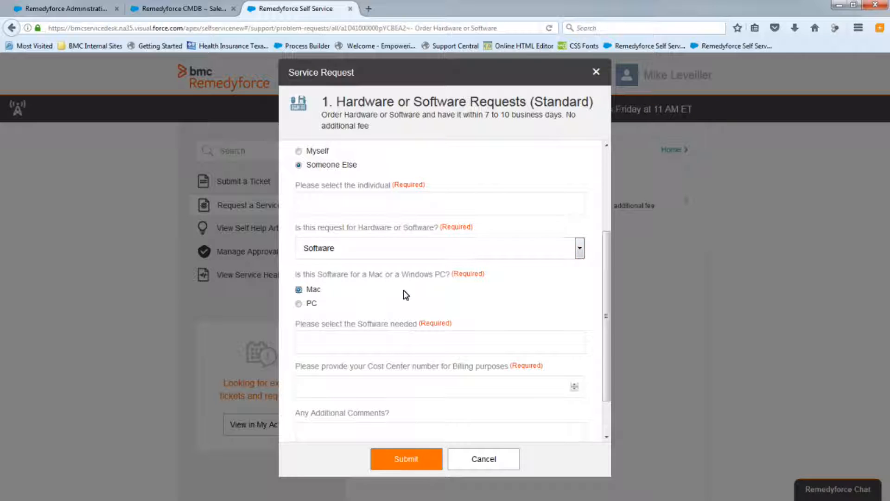
Browse the software lookup list, close it, and cancel the service request form.
{"action": "left_click", "coordinate": [407, 352]}
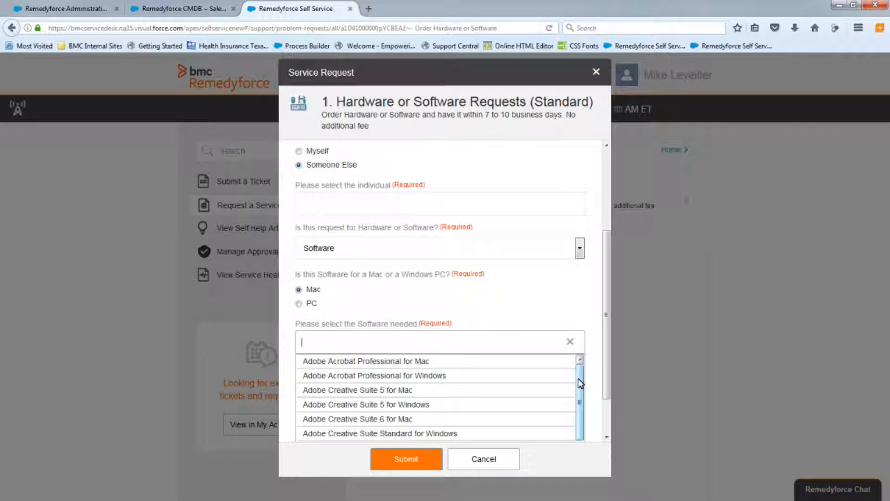
{"action": "scroll", "coordinate": [581, 383], "scroll_direction": "down", "scroll_amount": 2}
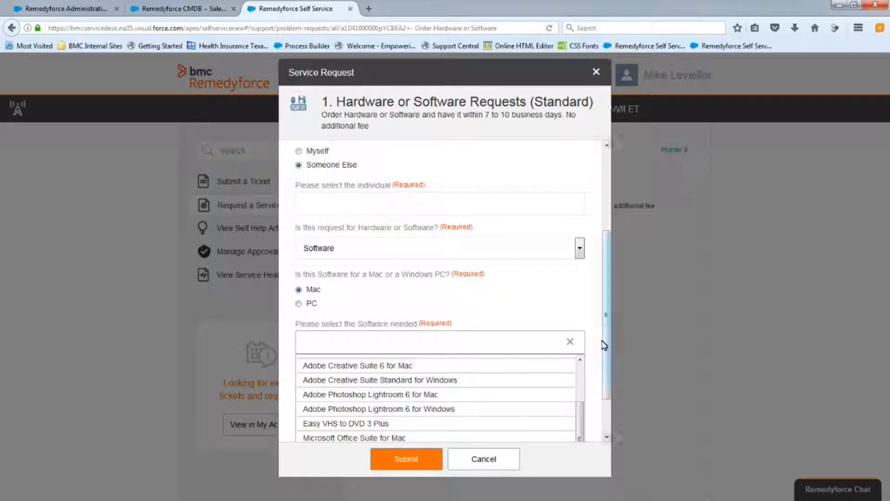
{"action": "scroll", "coordinate": [604, 353], "scroll_direction": "down", "scroll_amount": 2}
{"action": "scroll", "coordinate": [582, 404], "scroll_direction": "down", "scroll_amount": 1}
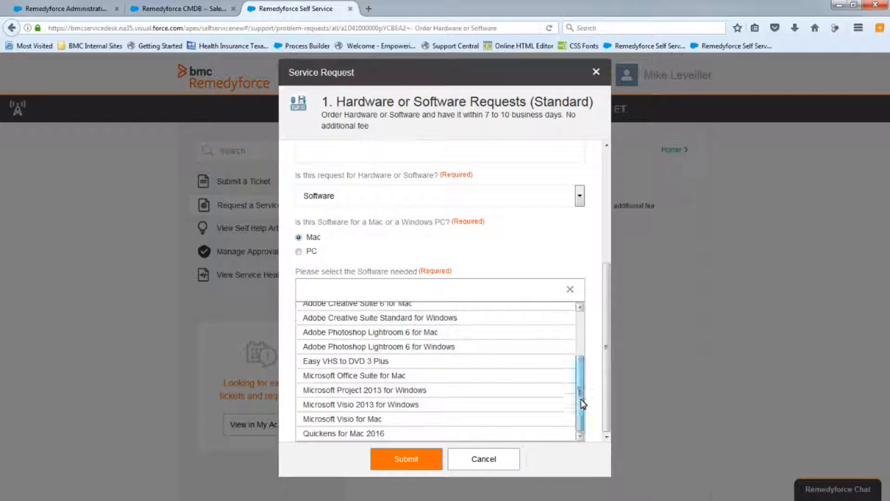
{"action": "left_click", "coordinate": [569, 290]}
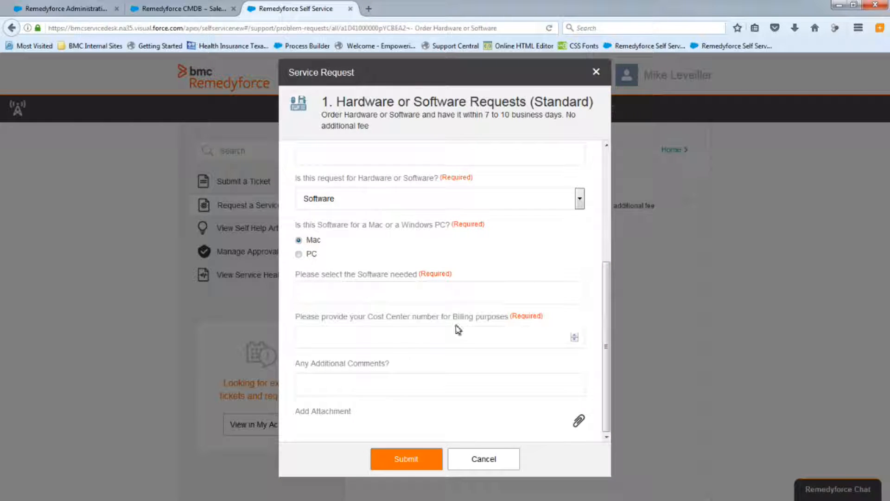
{"action": "left_click", "coordinate": [461, 380]}
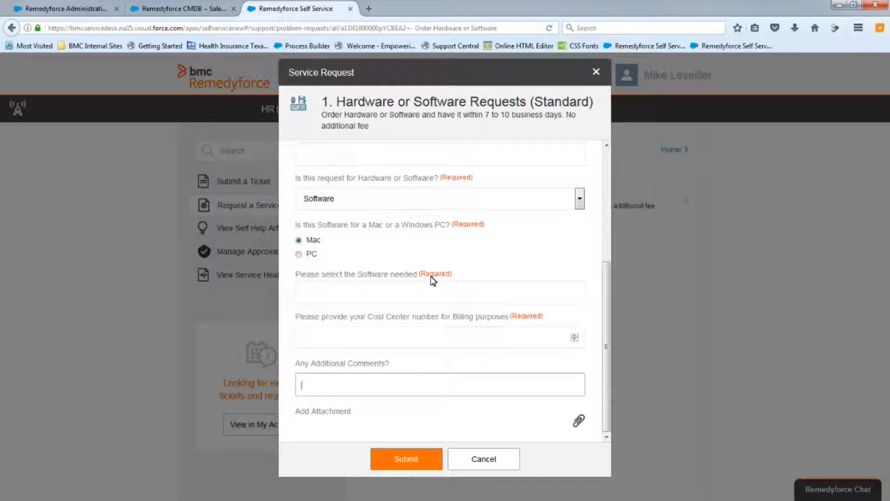
{"action": "left_click", "coordinate": [482, 458]}
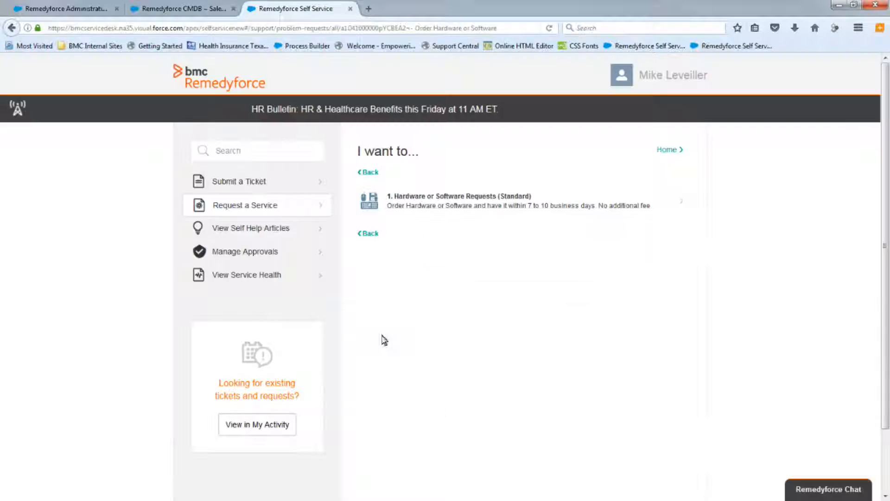
Return to the administration tab and paste the user instructions 'Please populate all required fields and allow 7 to 10 business days for delivery'.
{"action": "left_click", "coordinate": [82, 13]}
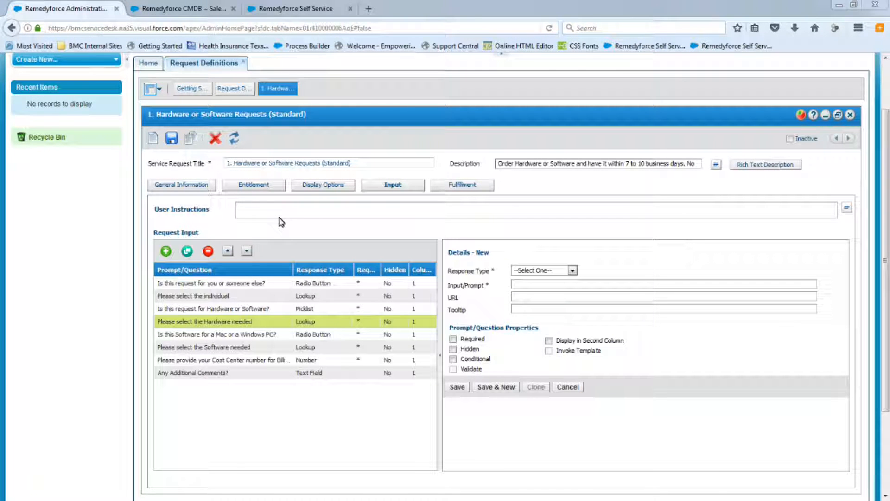
{"action": "left_click", "coordinate": [255, 216]}
{"action": "type", "text": "Please populate all required fields and allow 7 to 10 business days for delivery"}
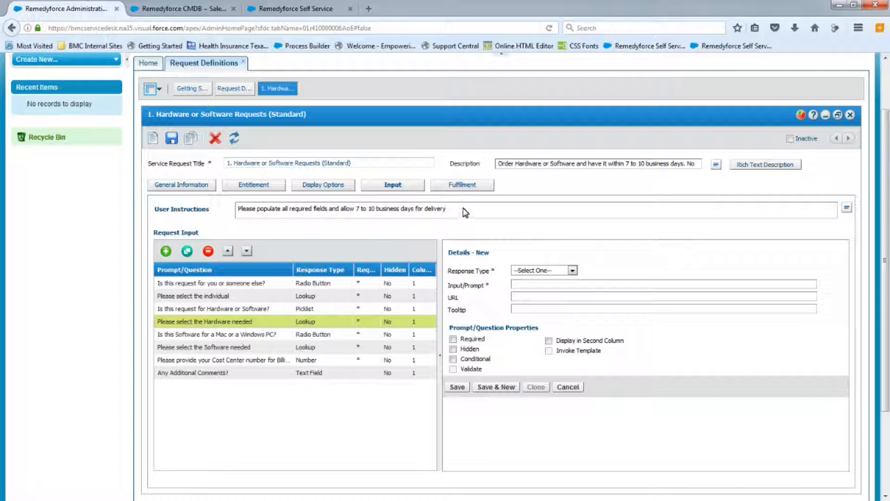
Save the request definition and dismiss the confirmation.
{"action": "scroll", "coordinate": [510, 224], "scroll_direction": "up", "scroll_amount": 3}
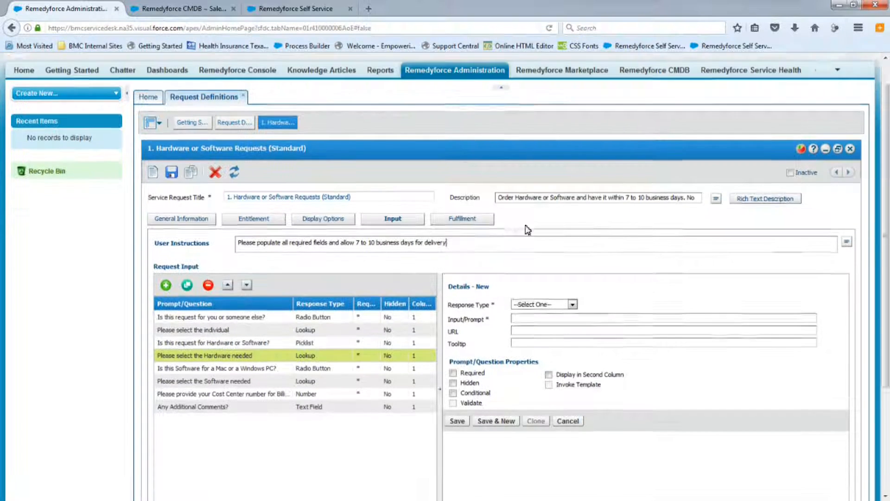
{"action": "scroll", "coordinate": [677, 282], "scroll_direction": "down", "scroll_amount": 3}
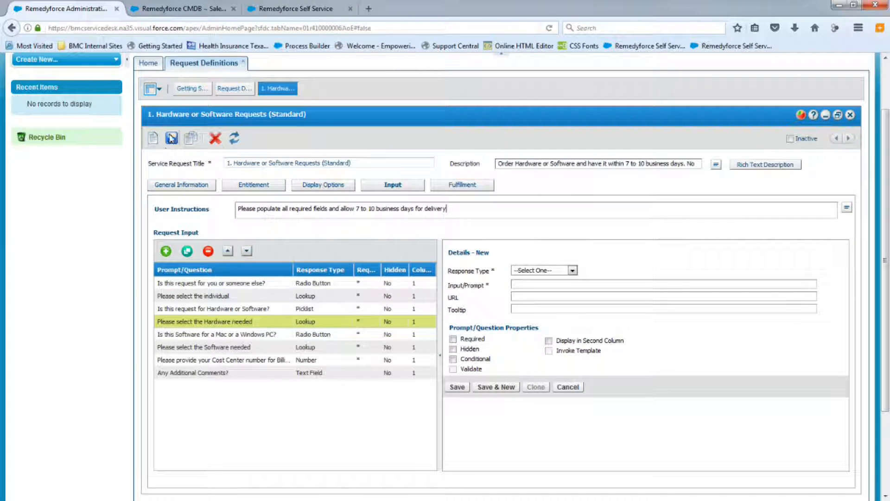
{"action": "left_click", "coordinate": [172, 138]}
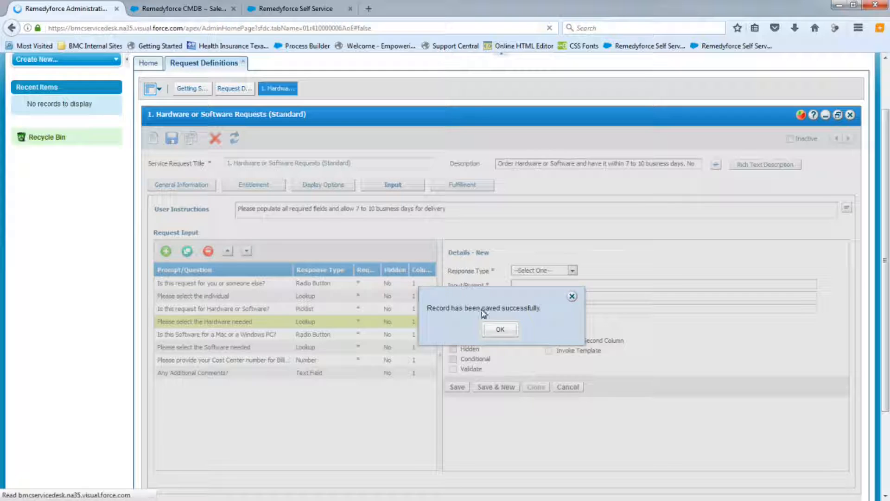
{"action": "left_click", "coordinate": [502, 332]}
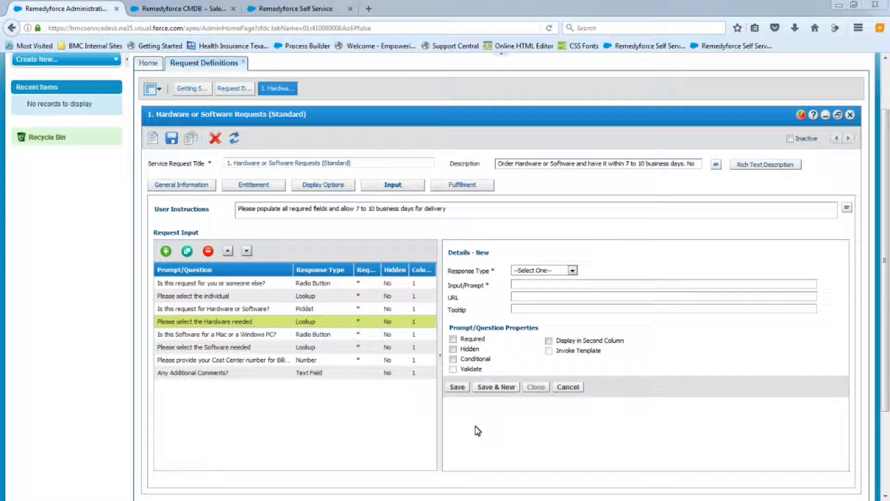